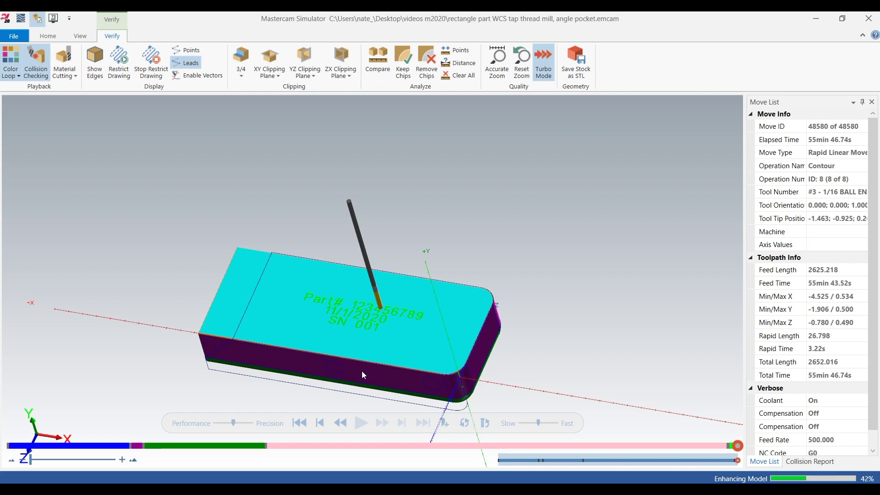
Step: Inspect the engraved top and the side of the simulated part, and close the Mastercam Simulator
scroll(361, 369, up, 5)
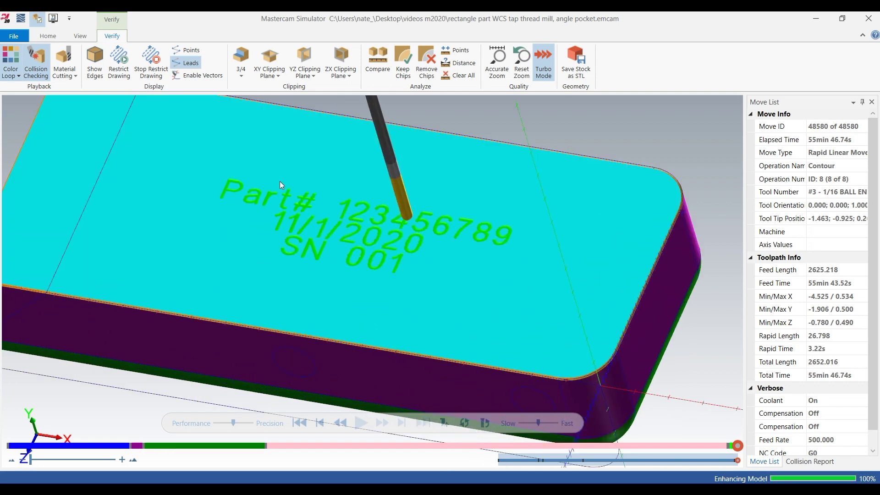
scroll(284, 185, down, 3)
middle_drag(289, 201, 426, 263)
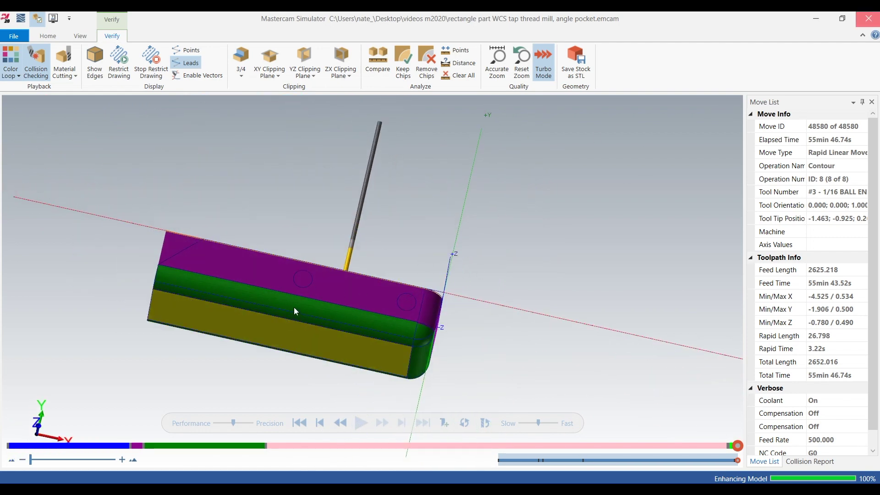
key(alt+F4)
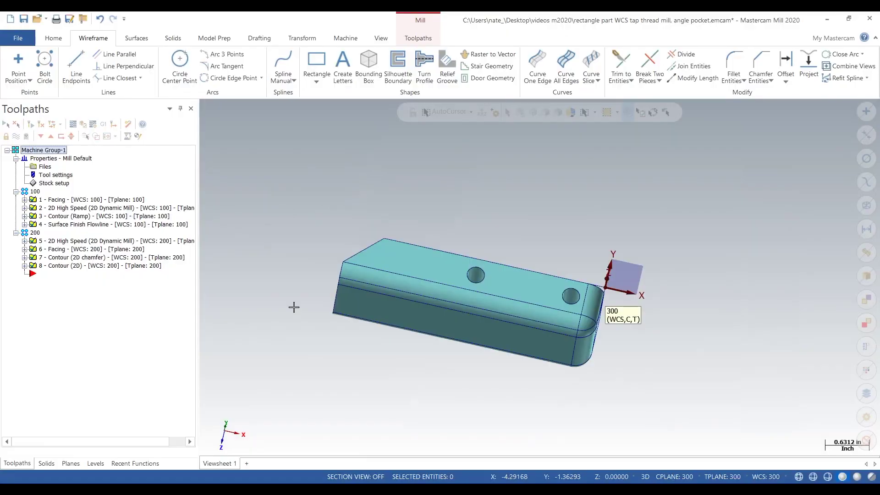
Step: Orient the graphics view to plane 300 so the side face with the two holes is seen straight on
click(78, 464)
click(95, 463)
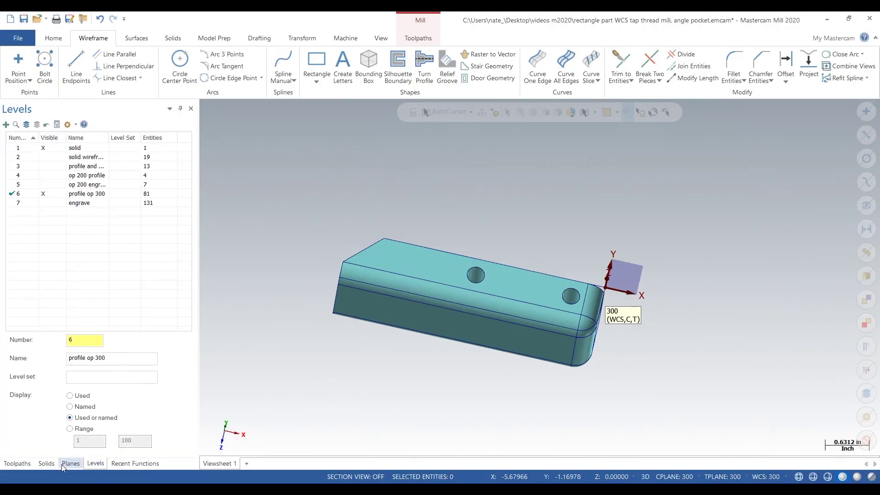
click(48, 464)
click(73, 464)
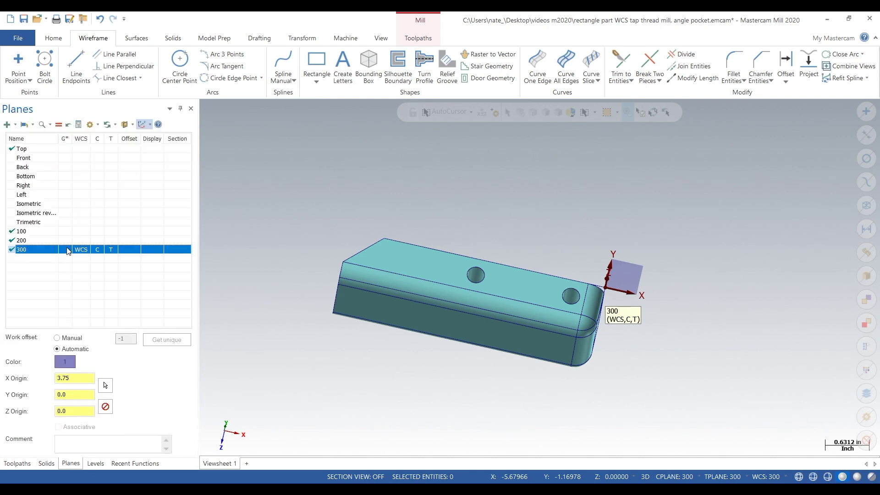
click(65, 250)
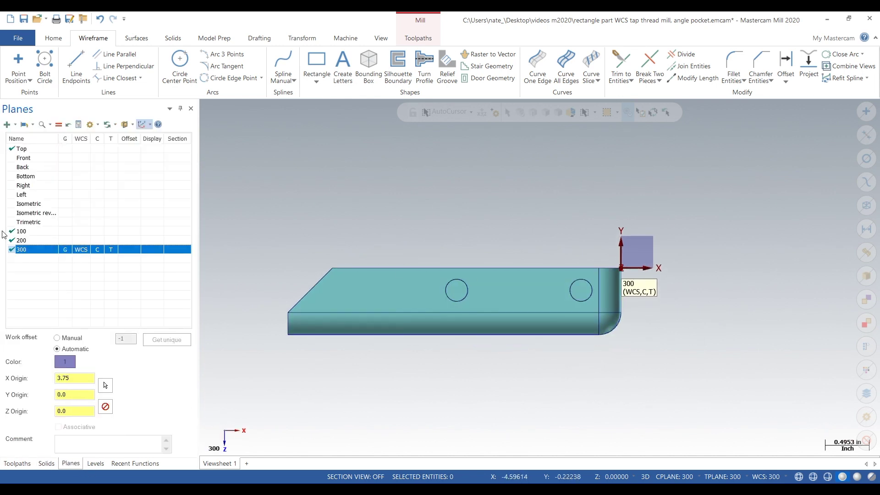
Step: Start a Drill toolpath and pick the edges of the two 0.25 in holes on the side face as its features
click(413, 41)
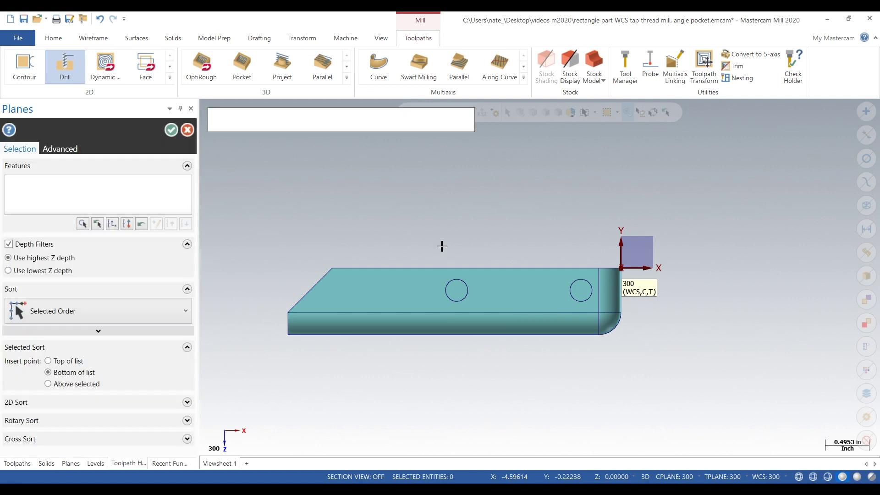
scroll(584, 278, up, 2)
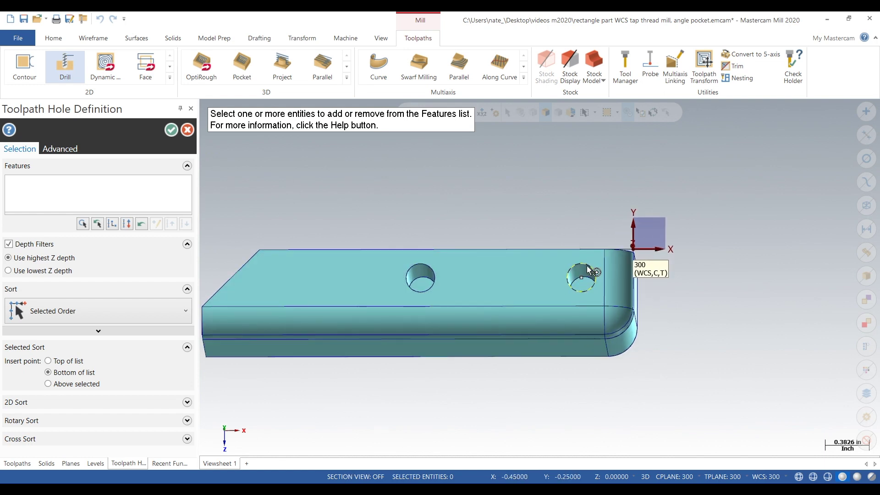
click(589, 271)
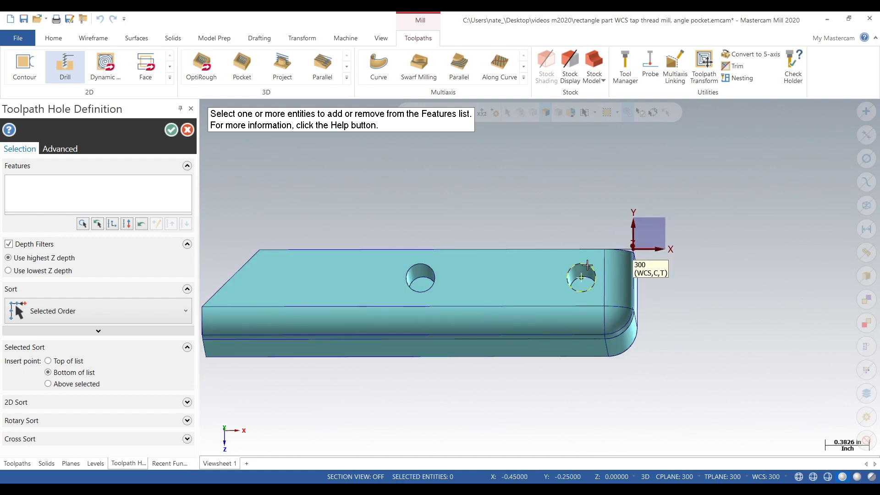
click(426, 267)
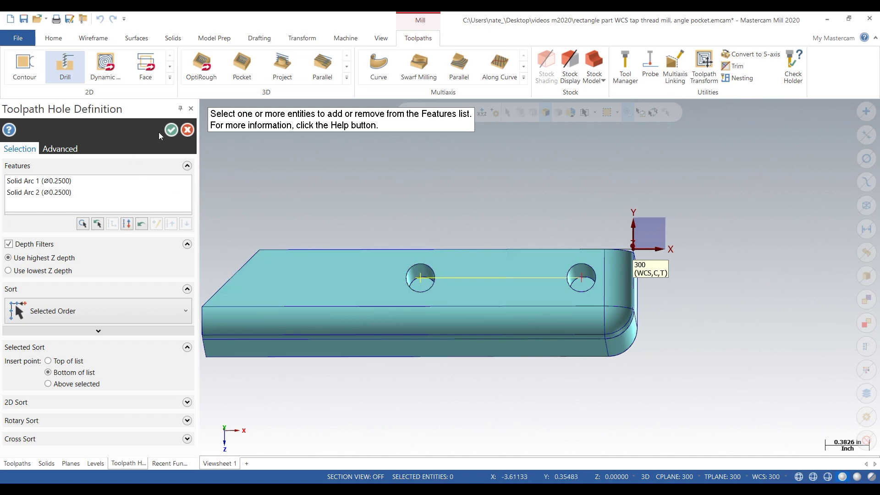
click(171, 131)
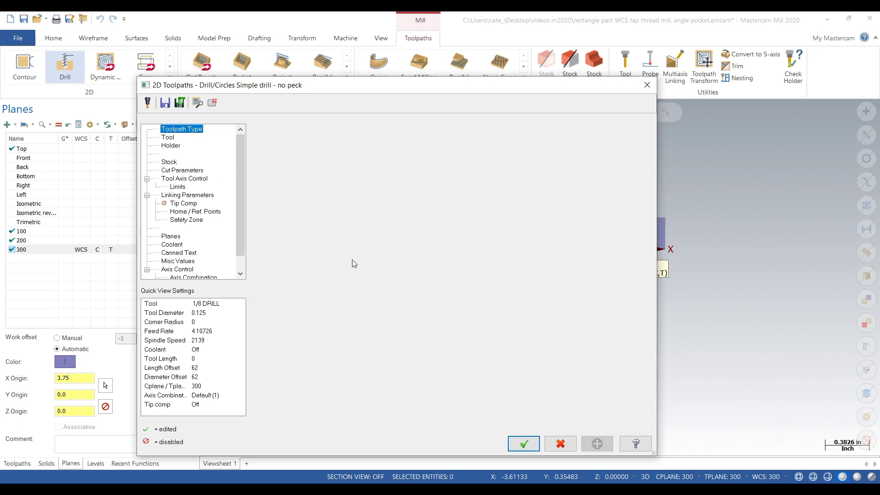
Step: Choose the 3/8 SPOTDRILL from the Mill_Inch tool library as the drilling tool
key(Down)
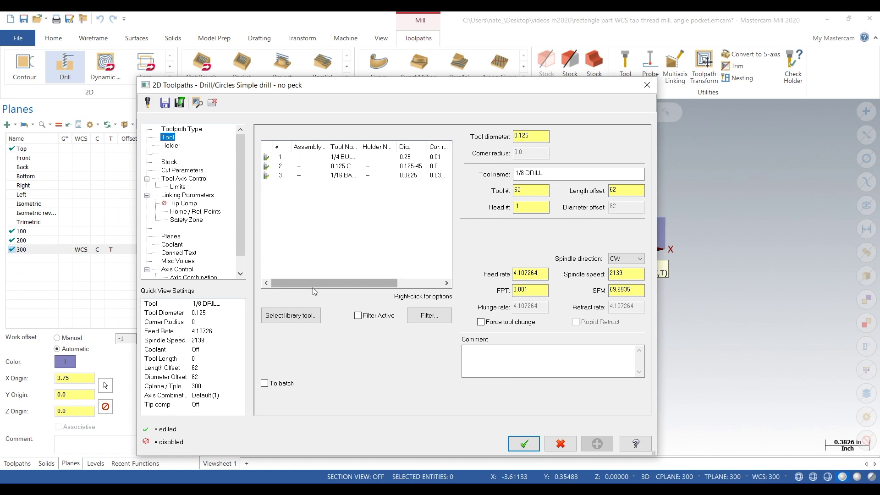
click(290, 317)
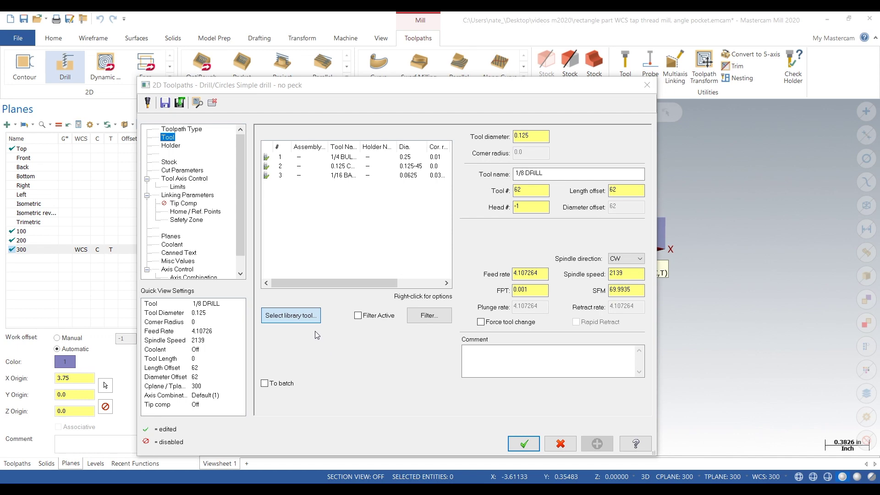
click(288, 318)
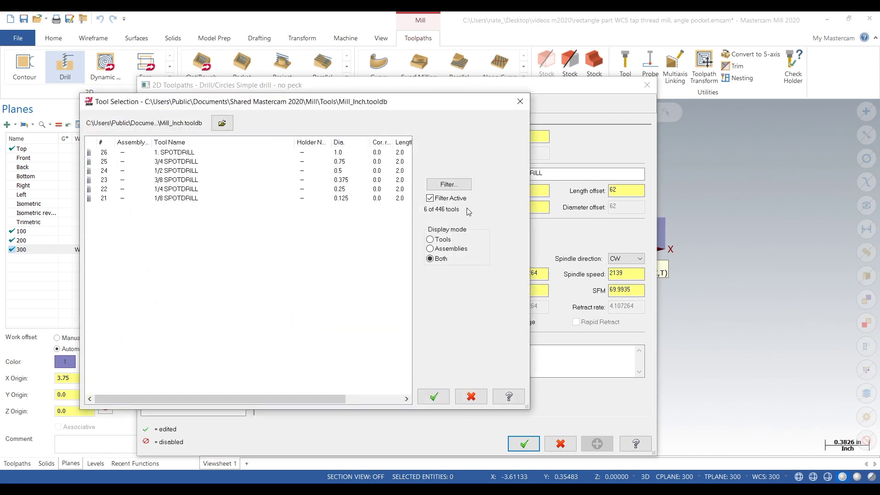
click(441, 185)
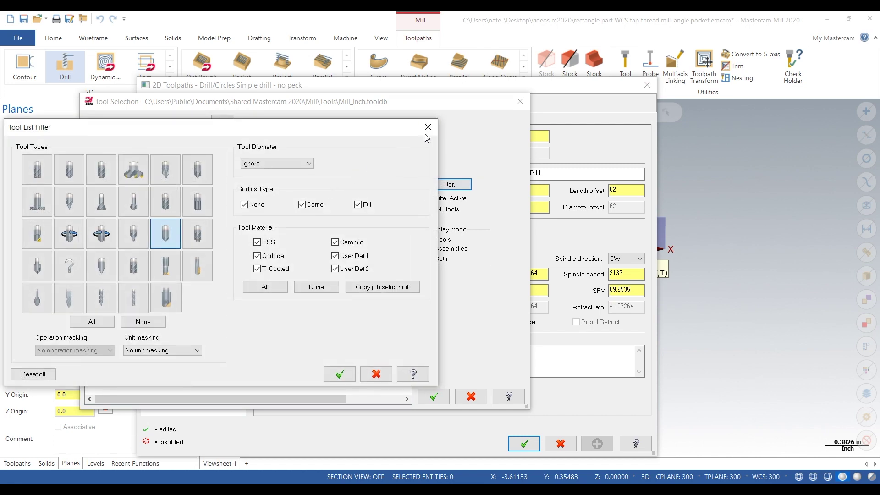
click(433, 127)
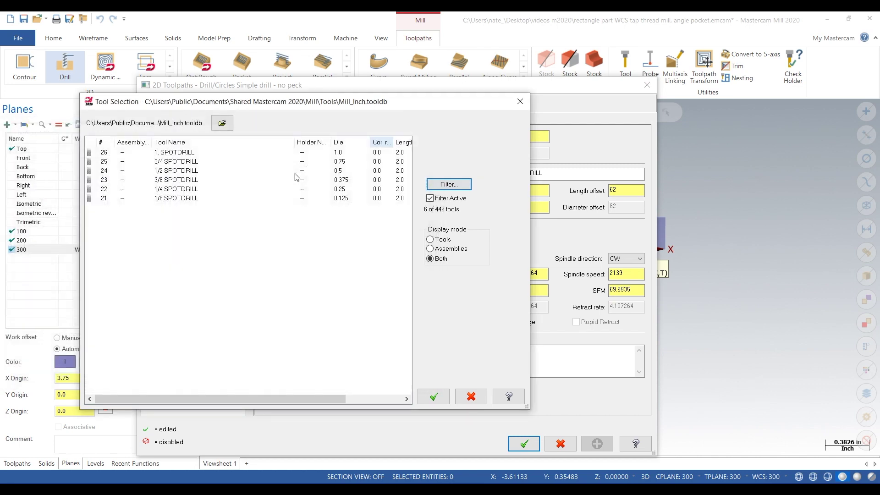
click(214, 181)
click(434, 396)
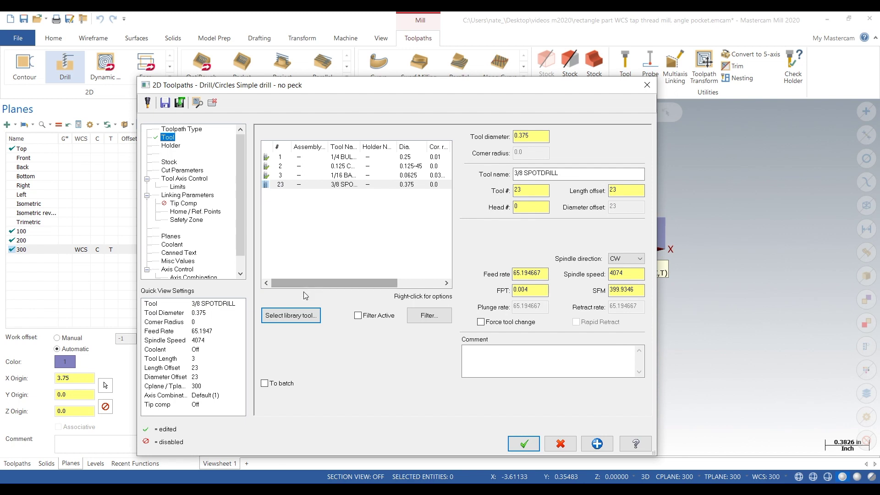
Step: Edit the 3/8 spot drill and set its tool number, length offset and diameter offset to 4
right_click(355, 186)
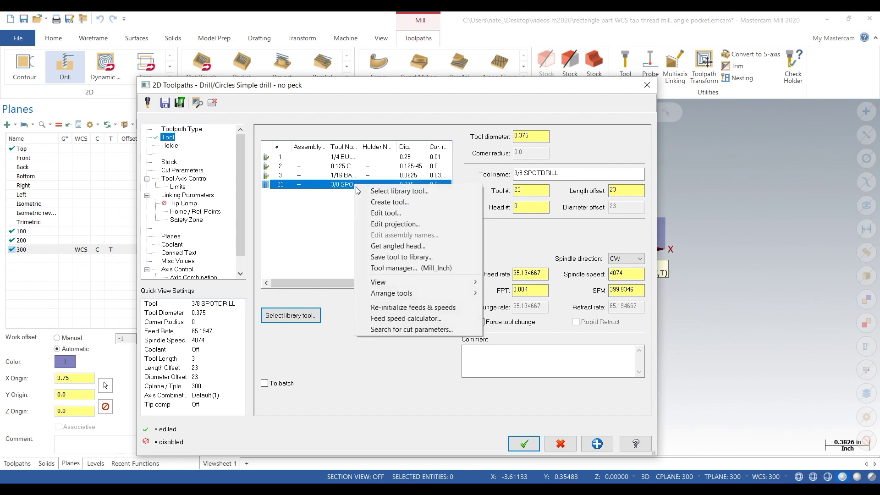
click(366, 213)
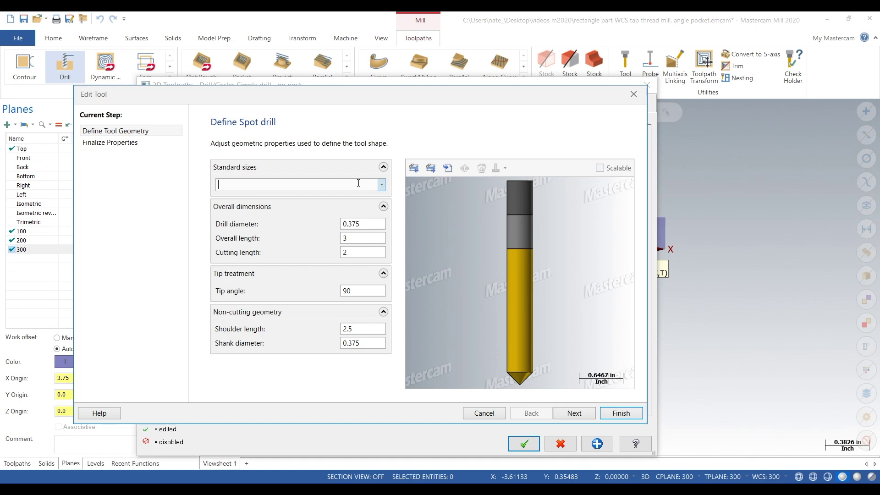
click(333, 298)
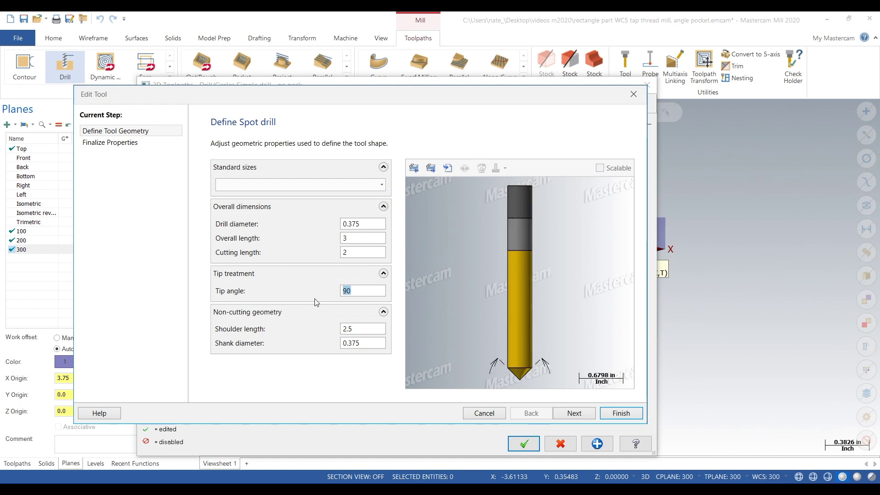
click(568, 414)
text(4)
key(Tab)
key(Tab)
key(Tab)
key(Tab)
key(Tab)
key(Tab)
Step: Switch to the browser's Easy Speeds and Feeds page and look up aluminum carbide drills in the 0.250 - 0.500 range
key(alt+Tab)
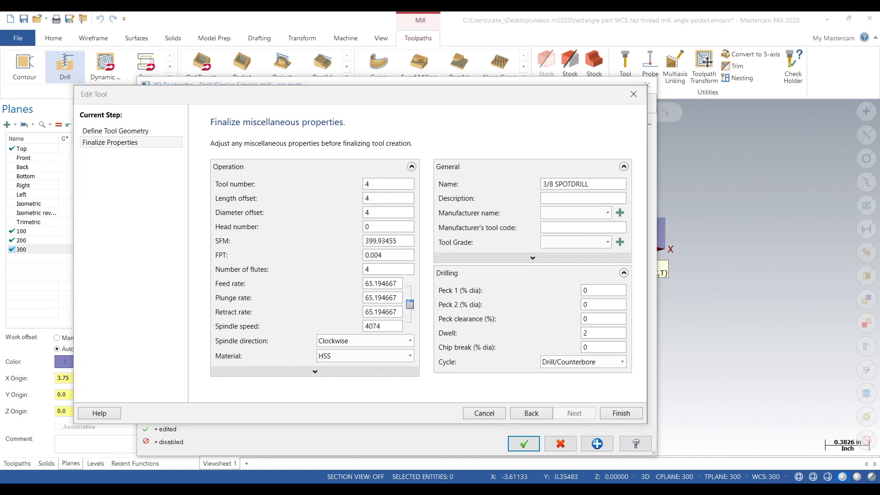
scroll(348, 249, down, 2)
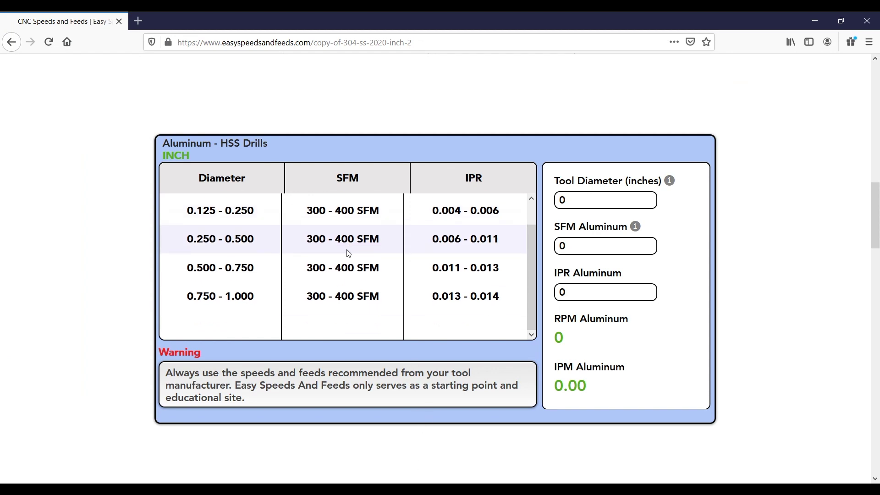
scroll(107, 290, down, 5)
scroll(105, 289, down, 4)
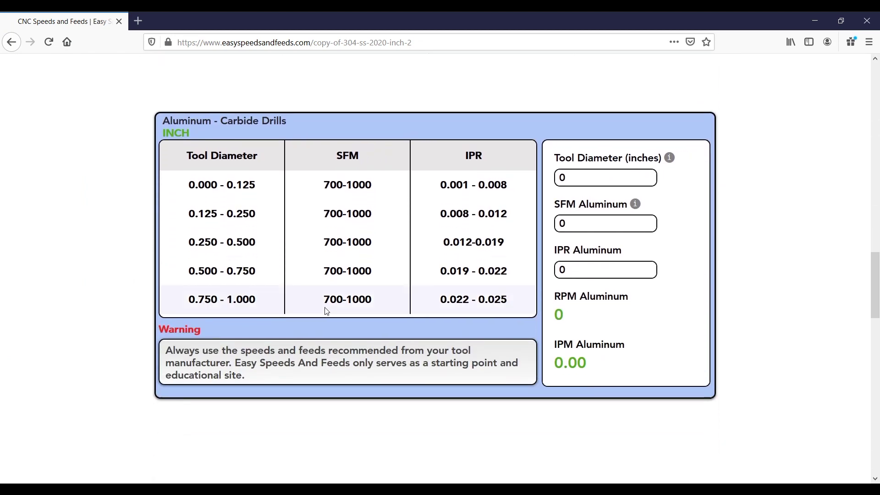
click(301, 245)
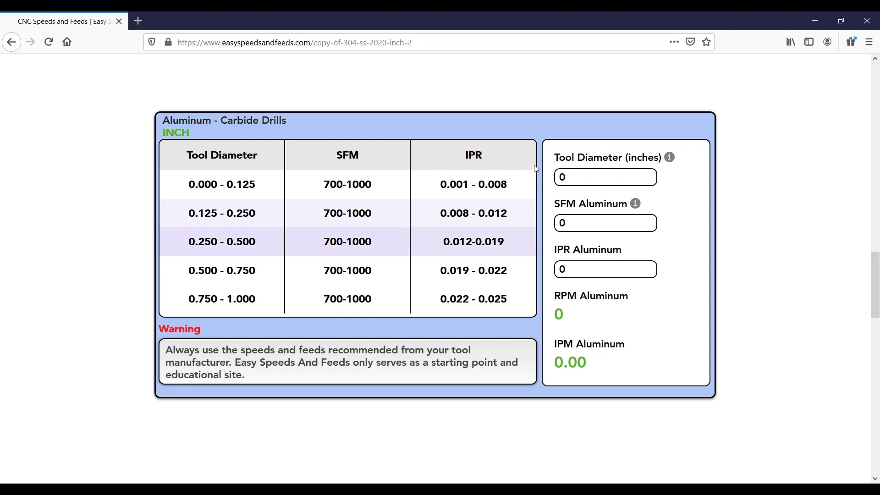
Step: Calculate the carbide drill speed and feed for a 0.375 in tool diameter, 700 SFM and 0.001 IPR
double_click(634, 175)
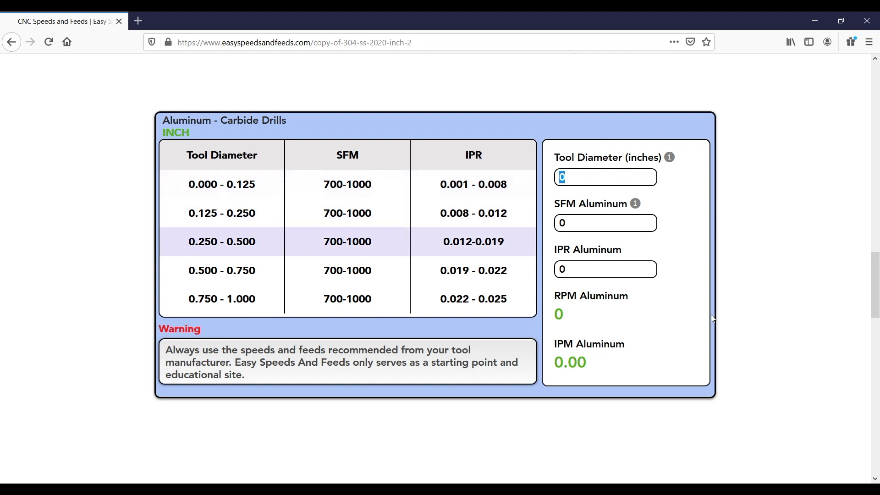
text(0.375)
key(Tab)
text(700)
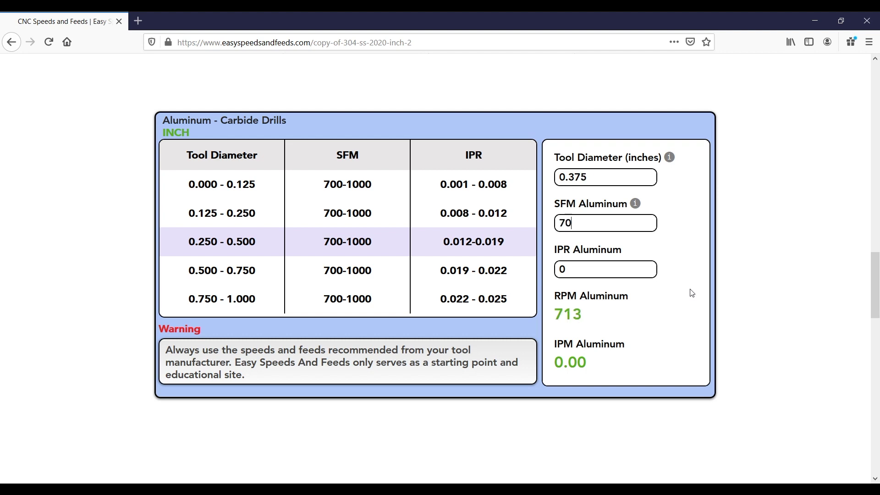
key(Tab)
text(0.012)
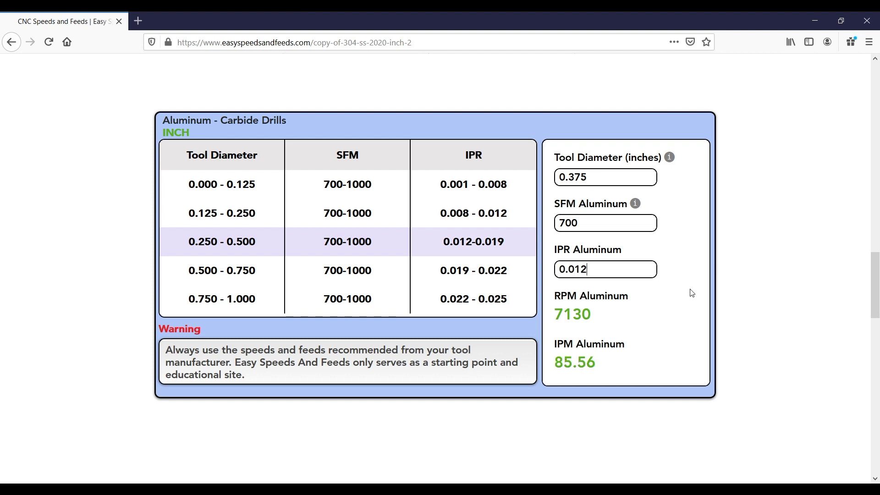
key(BackSpace)
key(BackSpace)
text(01)
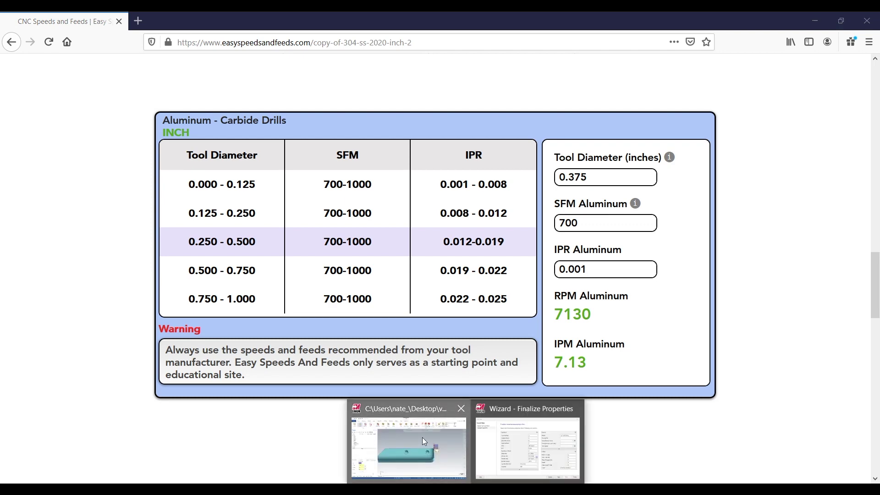
Step: Switch back to Mastercam and finish the spot drill with feed and plunge rates of 7, retract rate 100 and spindle speed 7000
click(423, 437)
double_click(413, 266)
double_click(397, 284)
text(7)
key(Tab)
text(7)
key(Tab)
text(100)
key(Tab)
text(7000)
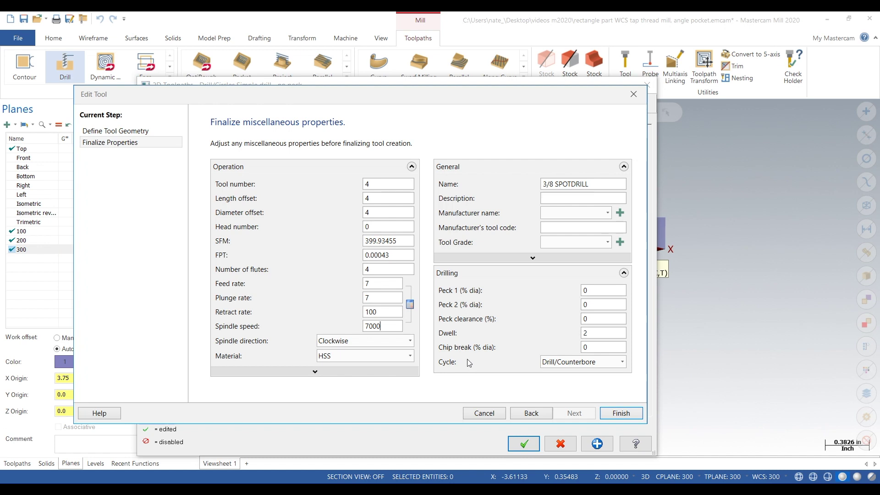
click(620, 413)
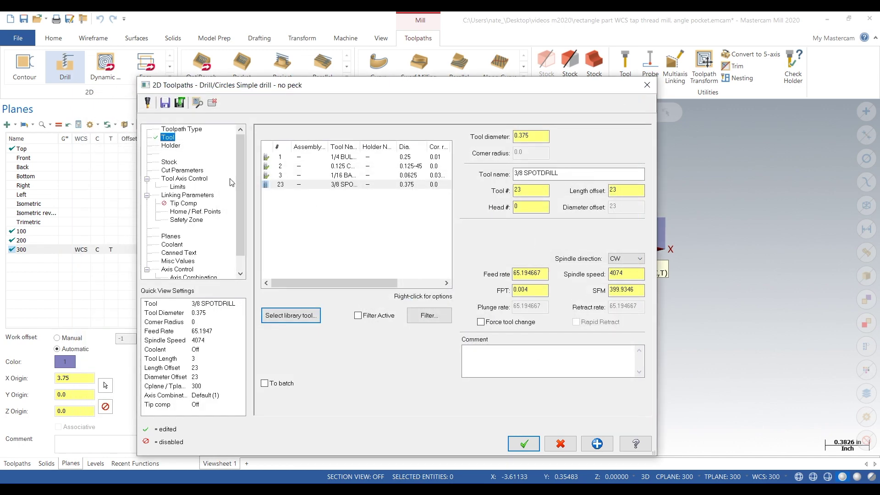
Step: Try setting the drilling depth to -0.1325 in the linking parameters with the depth calculator
click(196, 171)
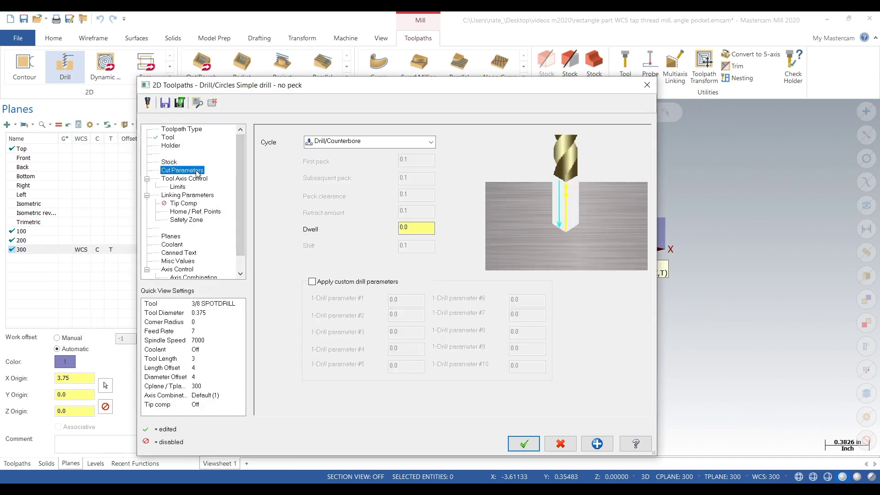
click(198, 196)
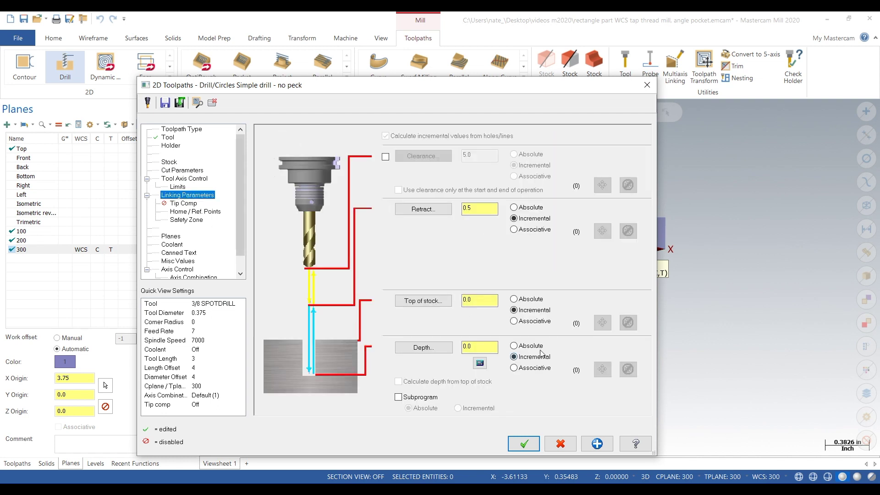
click(480, 363)
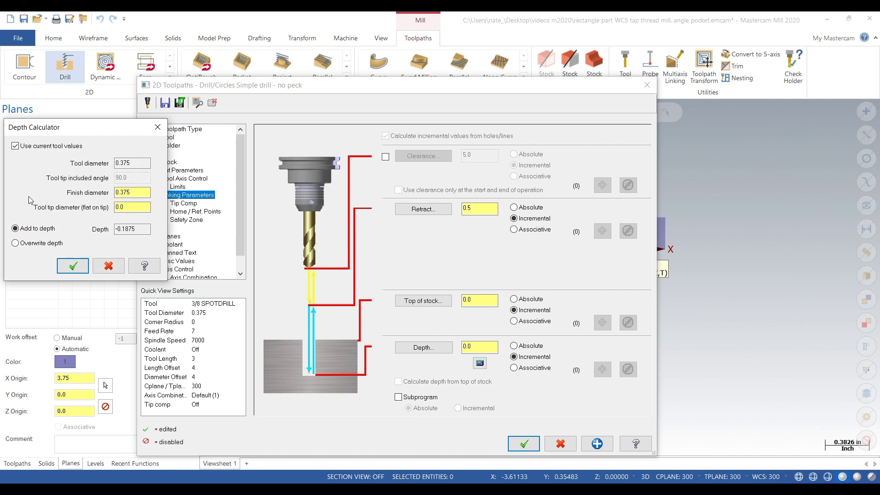
key(Tab)
text(0)
key(Tab)
click(60, 266)
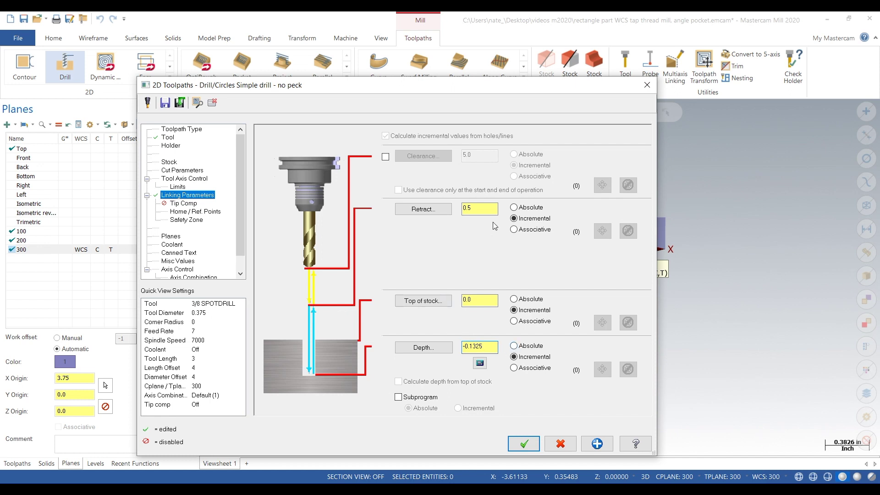
Step: Make the retract, top of stock and depth values absolute in the linking parameters
click(514, 299)
click(513, 346)
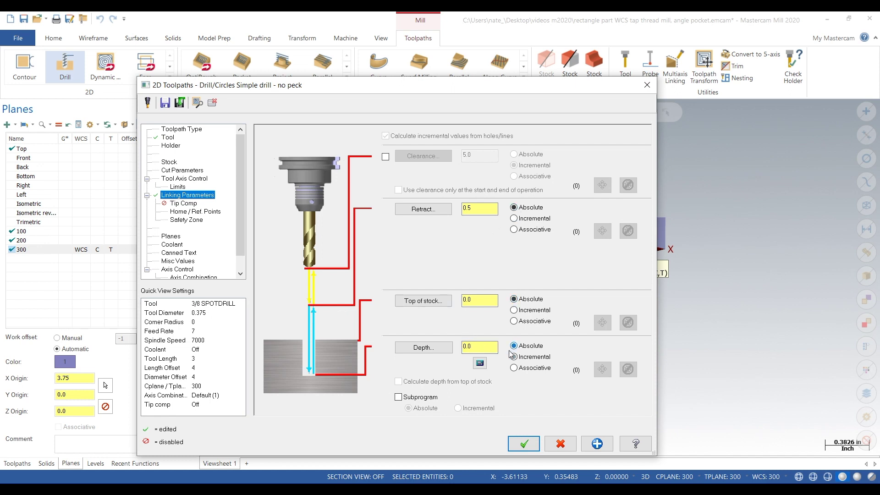
Step: Pick the depth reference on the hole edge, add -0.1325 with the depth calculator for a 0.265 finish diameter, and accept the spot drill toolpath
click(447, 347)
click(423, 271)
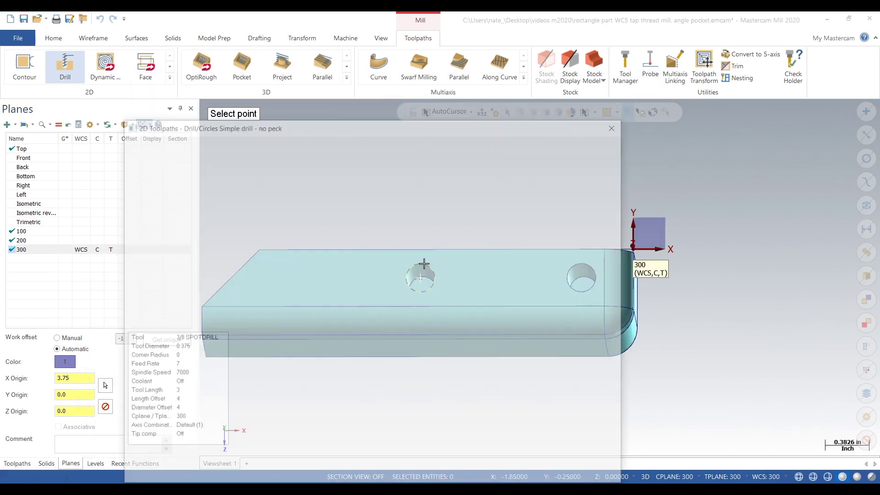
click(480, 362)
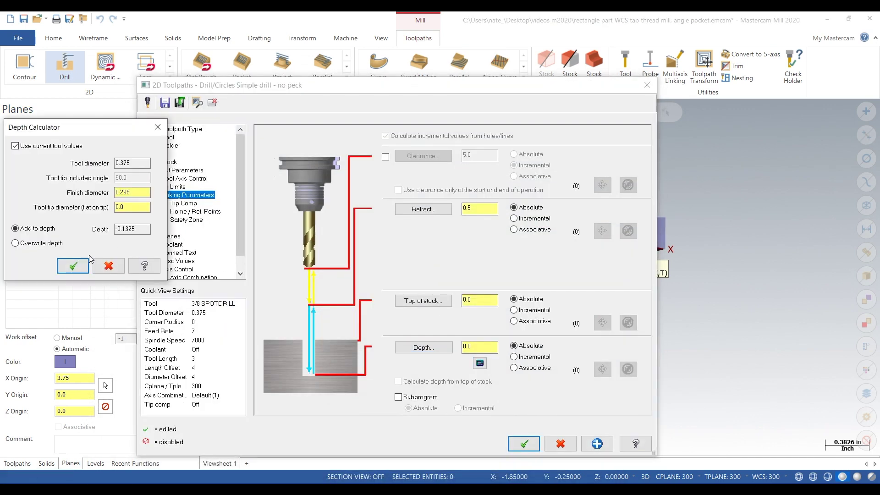
click(72, 266)
click(196, 171)
click(168, 137)
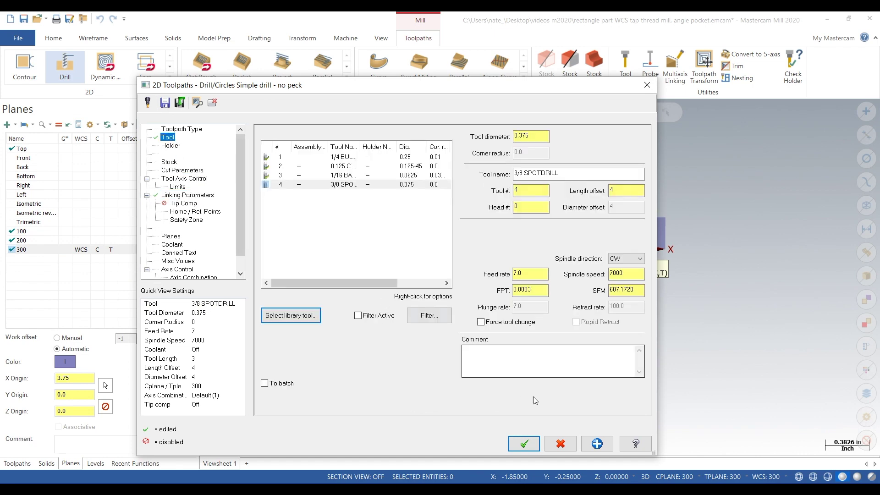
click(524, 443)
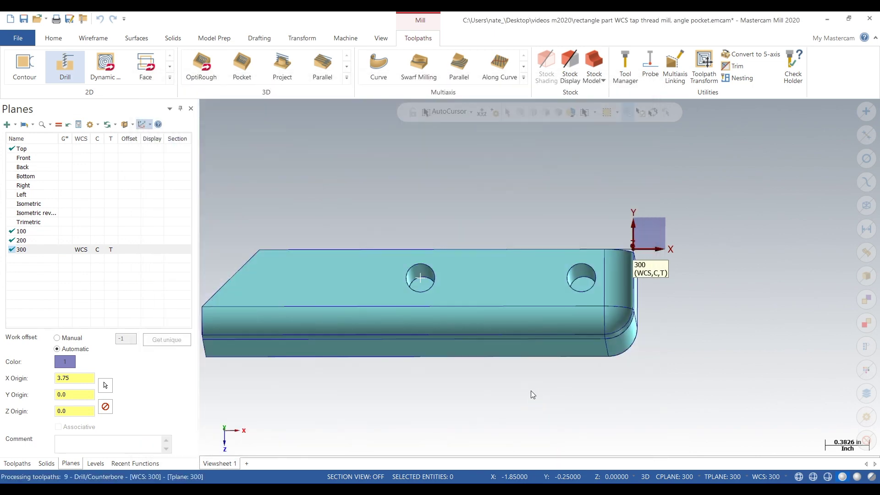
Step: Add a new toolpath group under Machine Group-1 and name it 300
click(17, 464)
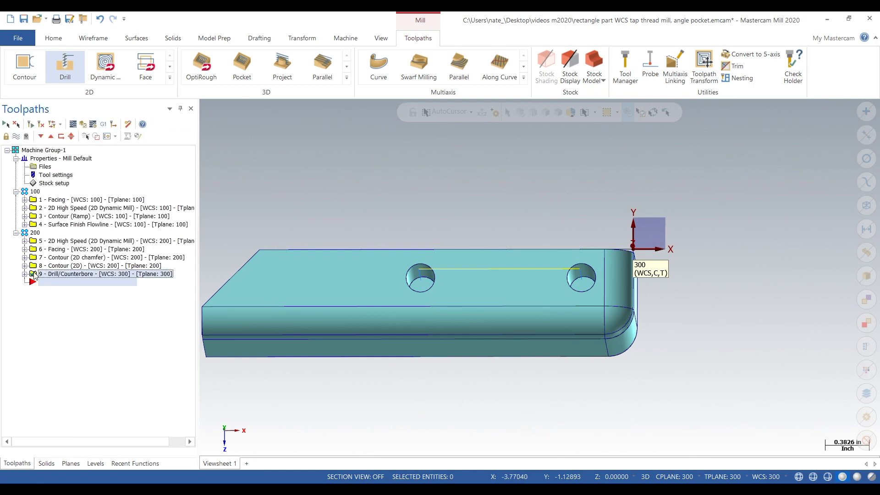
click(52, 151)
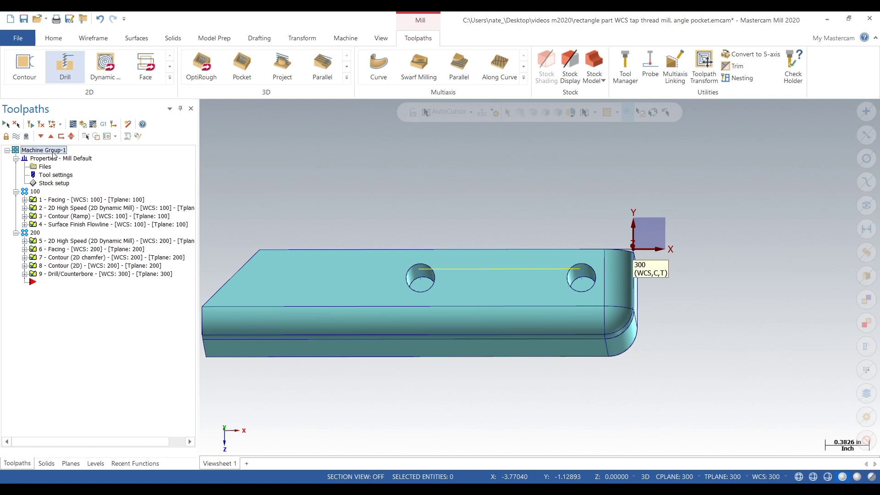
right_click(52, 151)
mouse_move(92, 214)
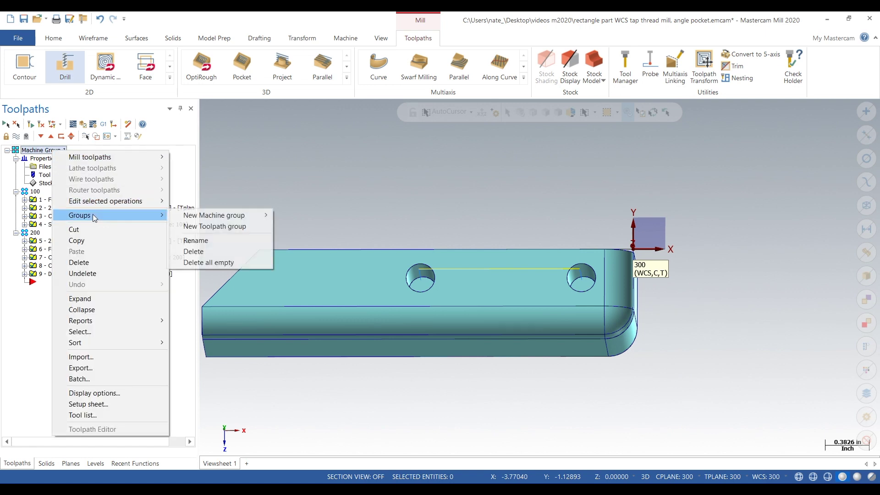
click(210, 228)
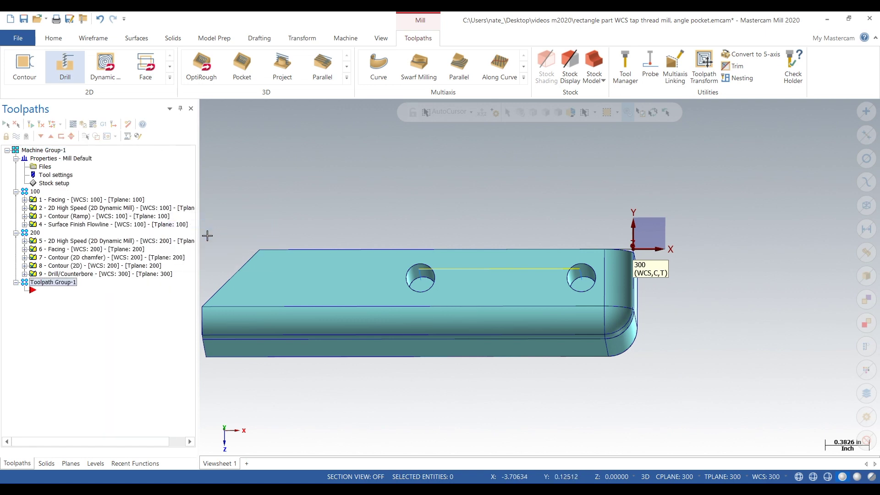
click(57, 283)
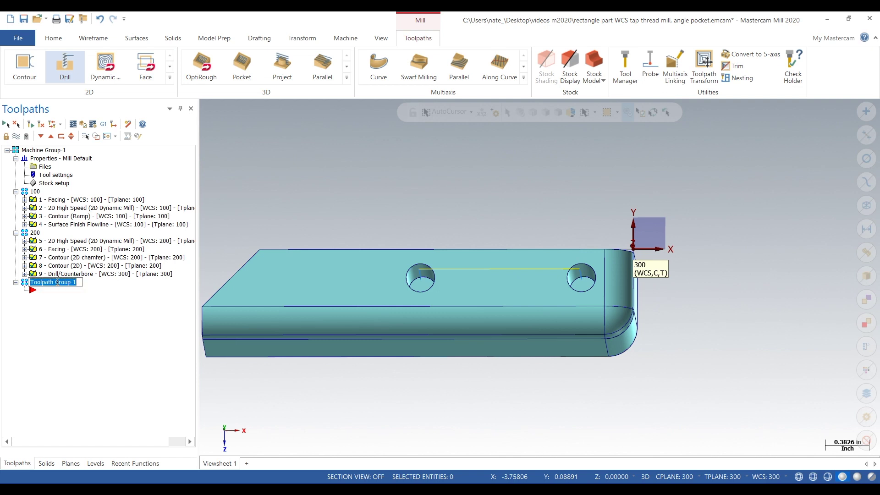
text(300)
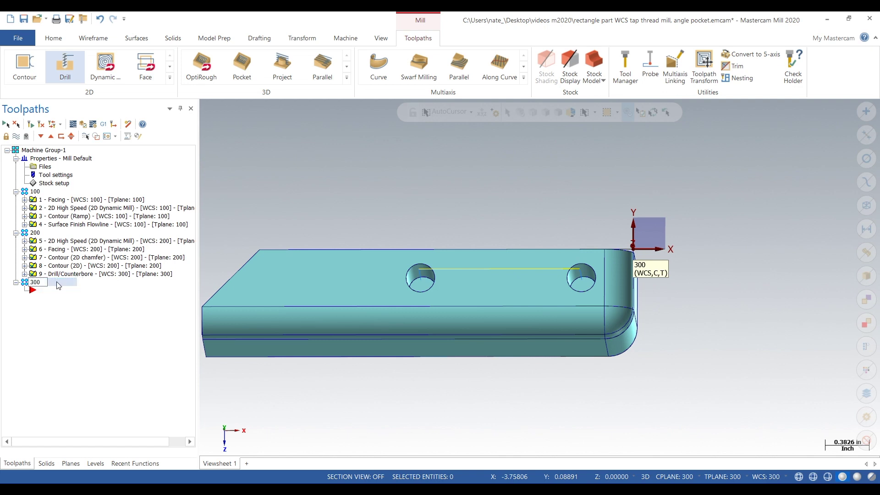
key(Return)
Step: Move drill operation 9 into toolpath group 300 and expand its details
click(69, 277)
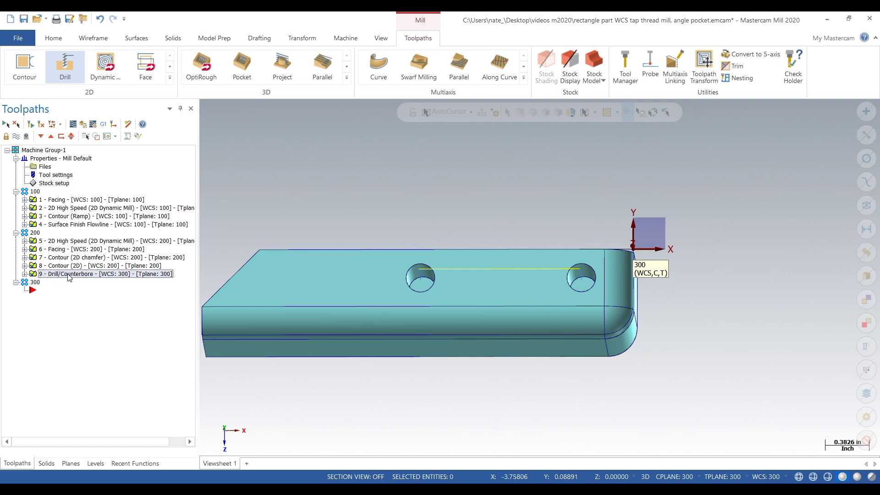
drag(70, 276, 34, 282)
click(24, 291)
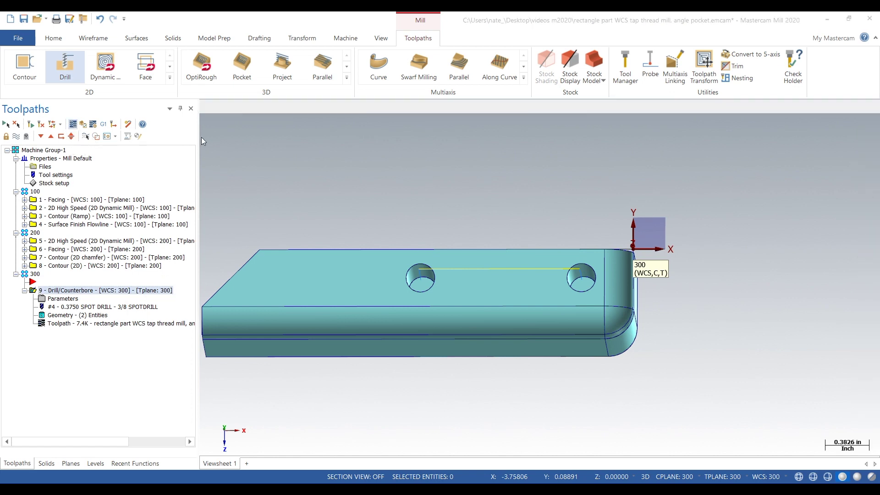
Step: Backplot the spot drill operation at a faster playback speed over both side holes, then close the backplot
key(alt+b)
click(205, 108)
mouse_move(529, 311)
middle_down()
mouse_move(527, 289)
mouse_move(411, 180)
middle_up()
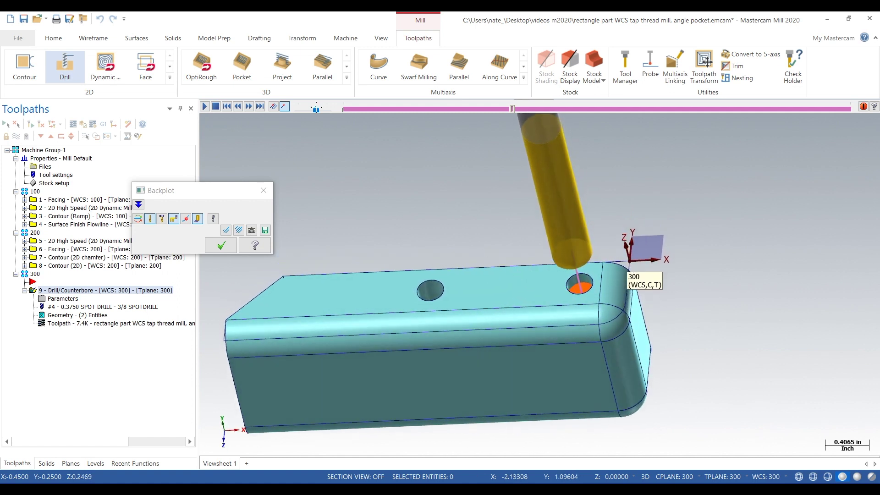
drag(316, 109, 325, 109)
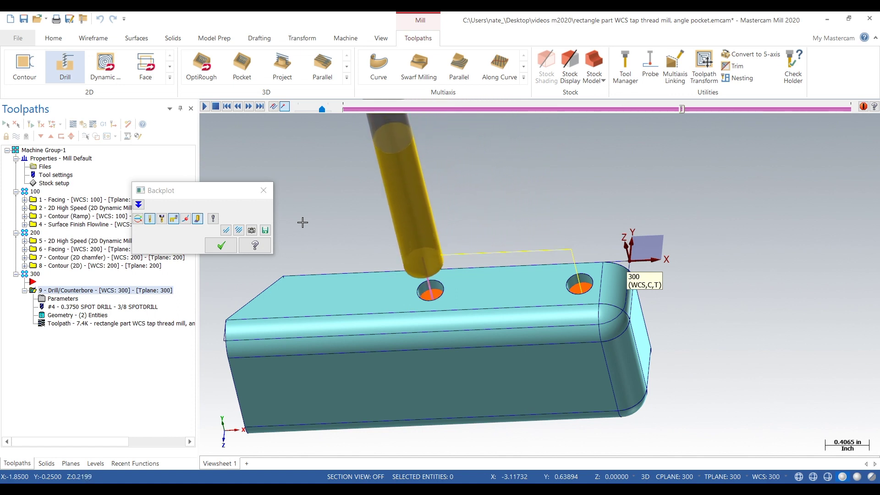
click(265, 191)
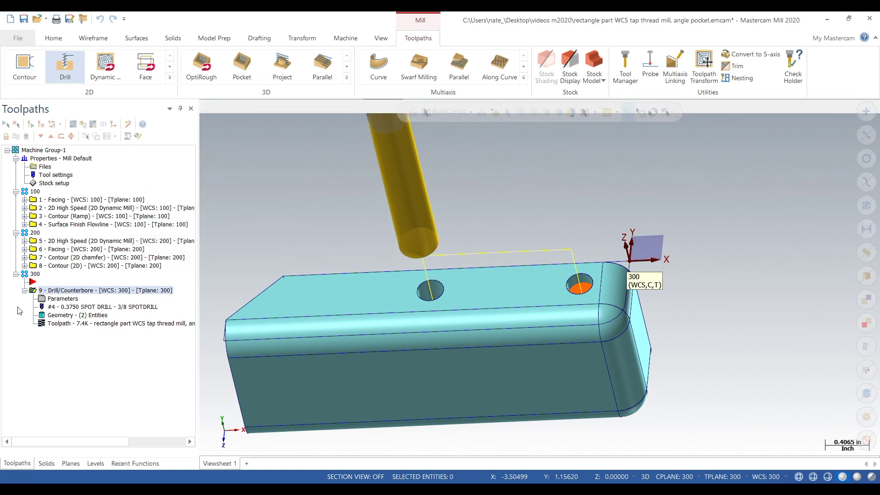
Step: Place the insert position after operation 9 and create a new drill toolpath reusing the previous two-hole selection
drag(32, 282, 31, 319)
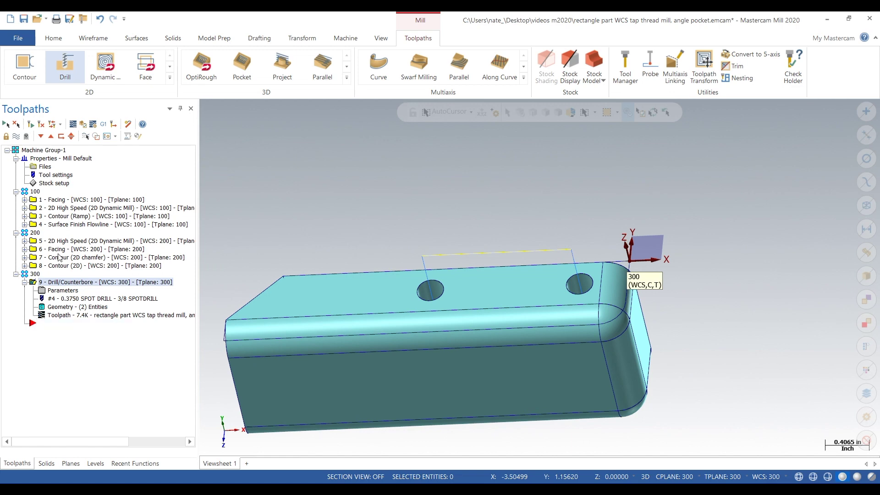
click(68, 67)
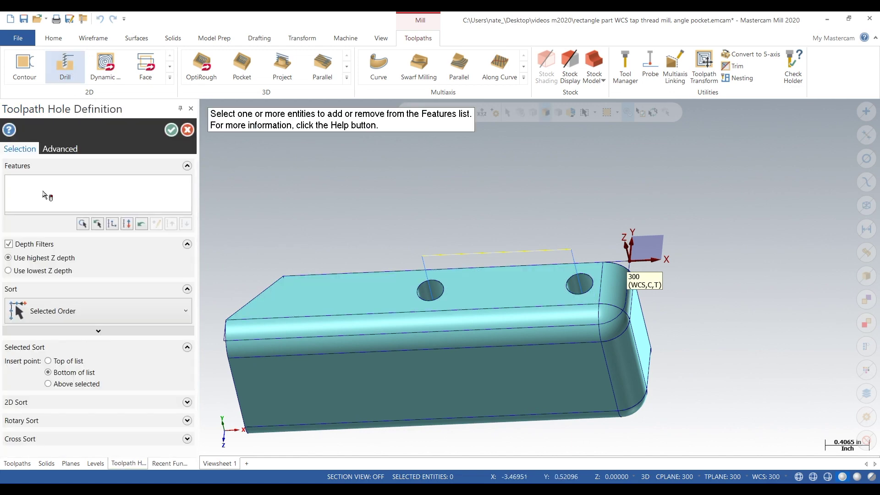
click(98, 224)
click(172, 129)
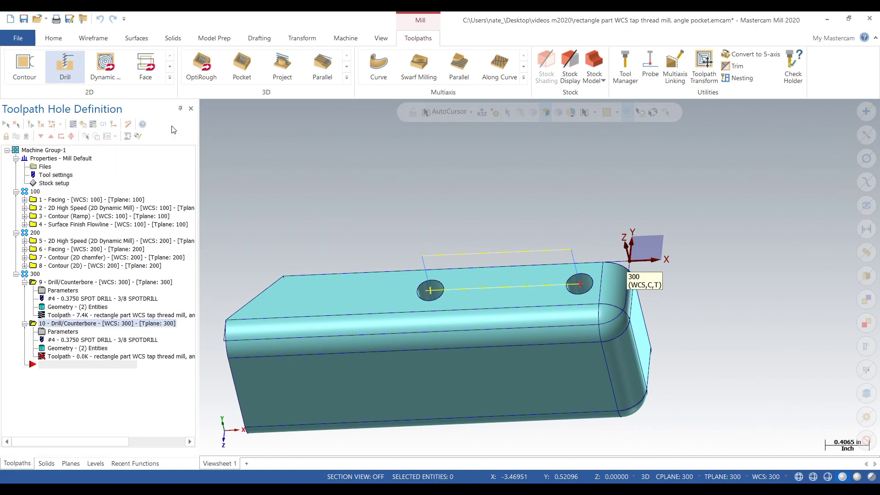
Step: Open the library tools for the new drill operation and filter the list to the drill tool type
click(168, 139)
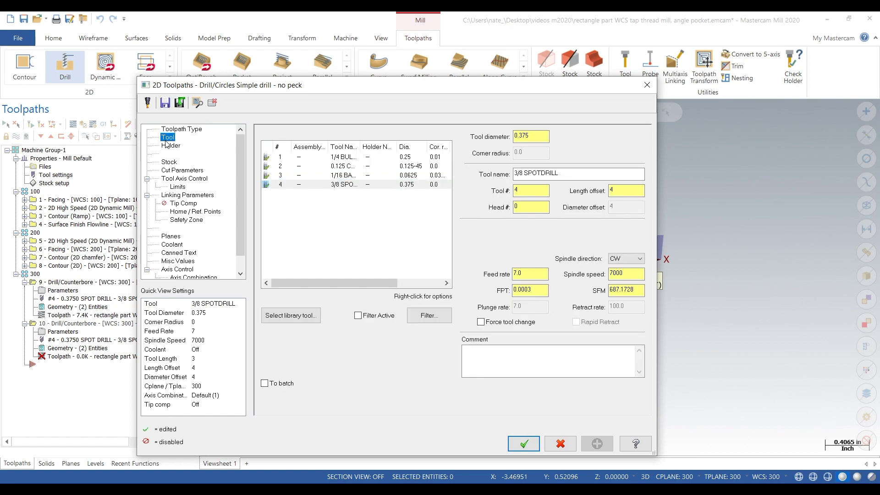
click(310, 319)
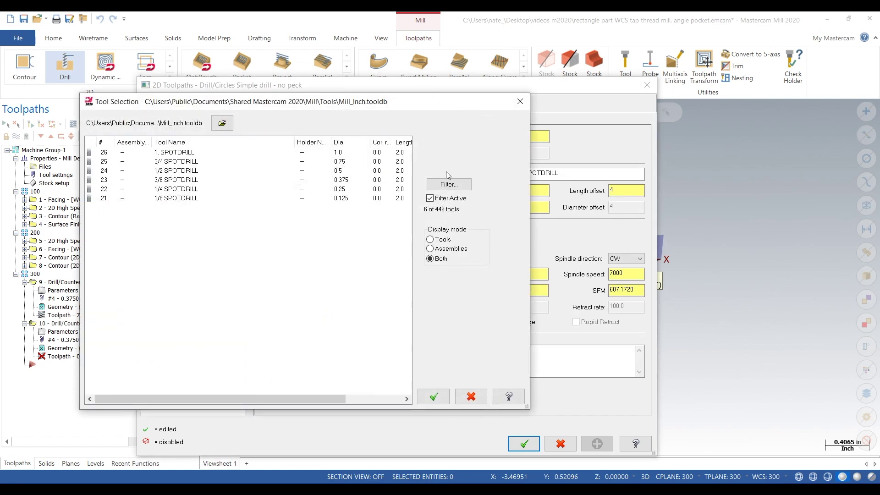
click(443, 187)
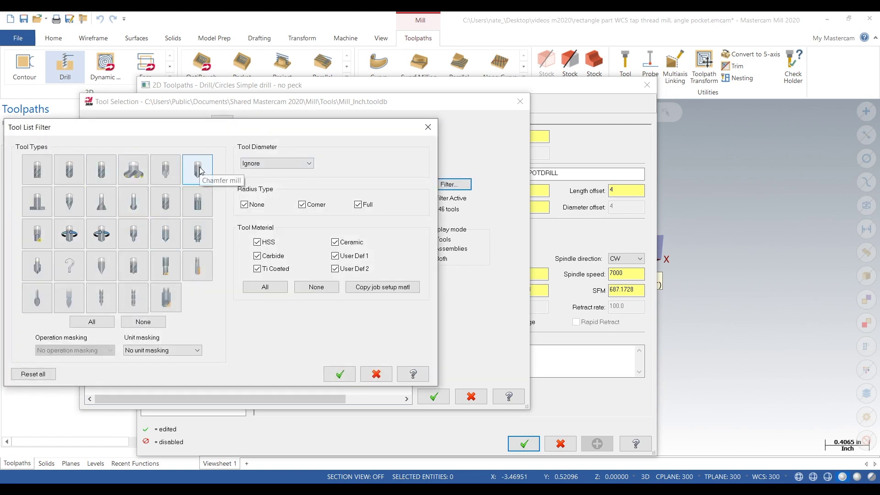
click(176, 208)
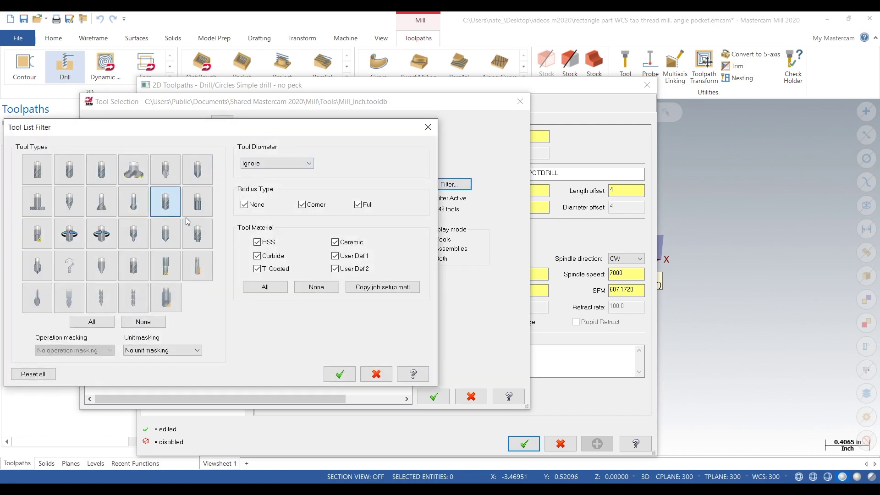
click(340, 375)
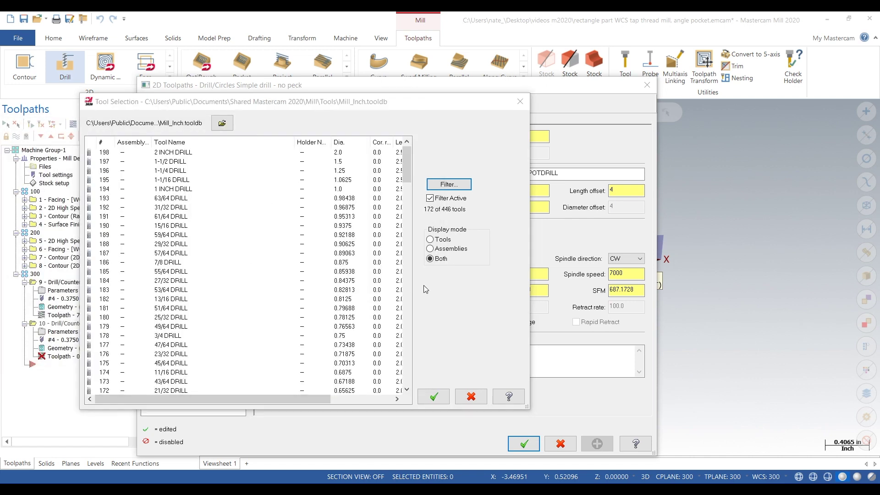
Step: Switch to the Easy Speeds And Feeds site and look up the 1/4-20 cutting tap drill size in the pre-tap drill database
key(alt+Tab)
scroll(417, 293, up, 10)
scroll(413, 298, up, 10)
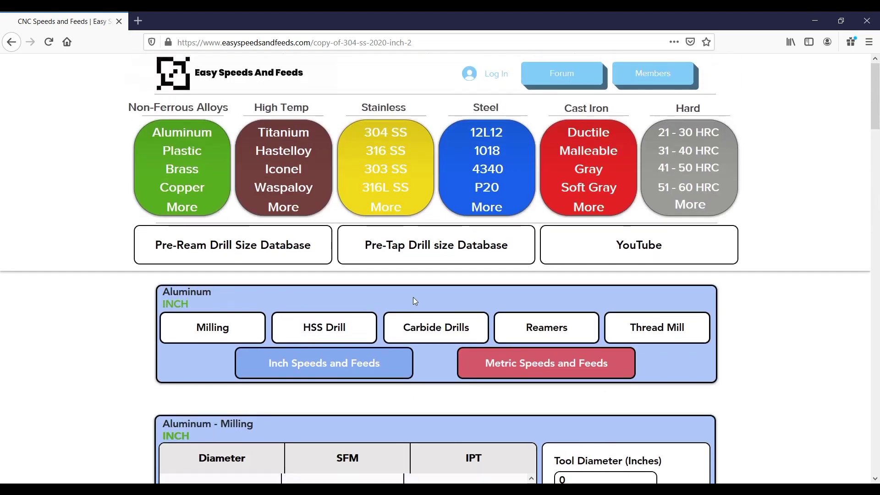
click(362, 246)
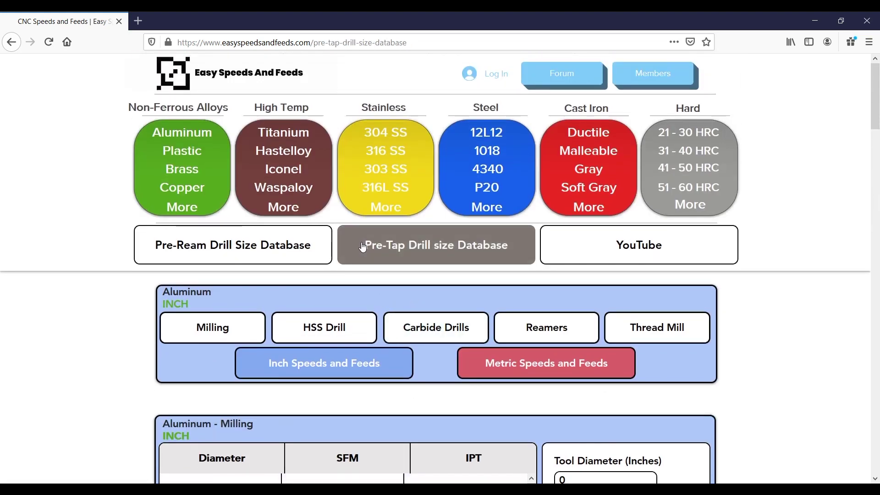
scroll(9, 232, down, 6)
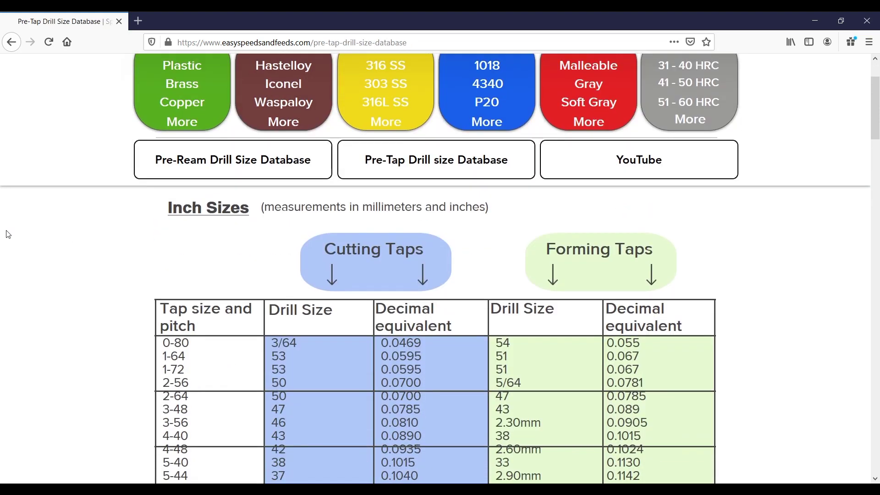
scroll(6, 239, down, 3)
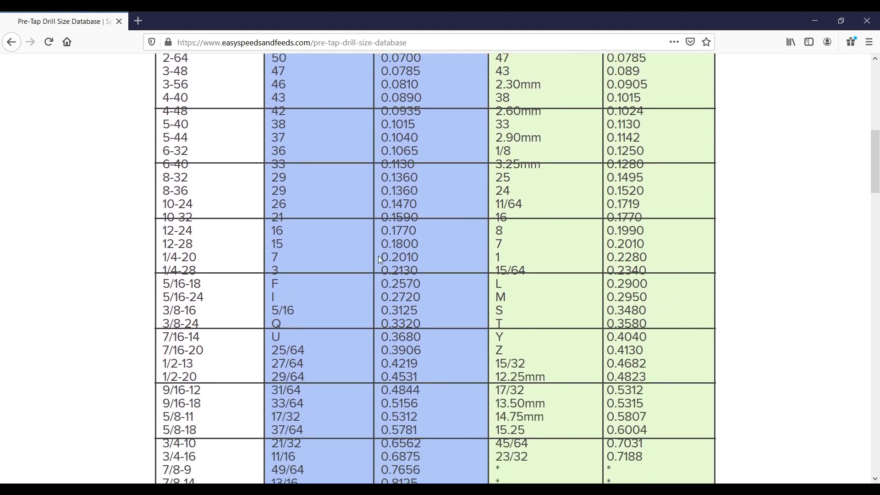
drag(424, 258, 399, 257)
Step: Switch back to Mastercam and choose the No. 7 drill with 0.201 diameter from the tool library
click(495, 453)
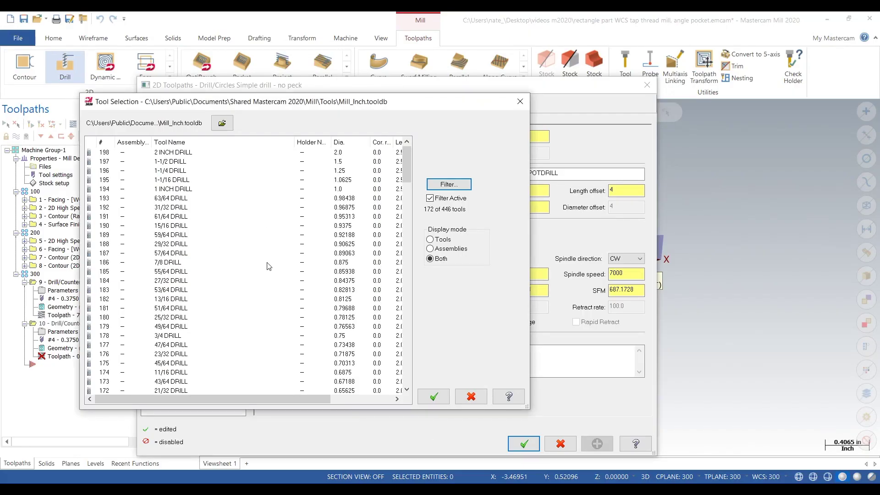
scroll(239, 275, down, 12)
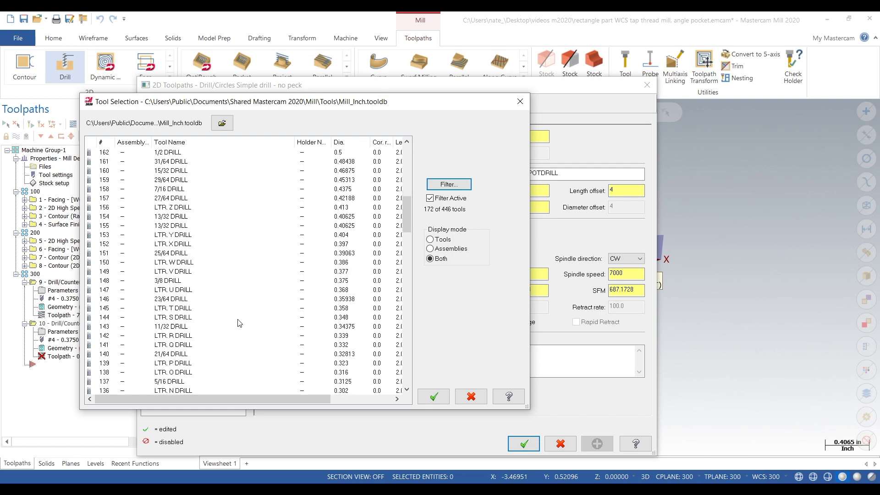
scroll(239, 323, down, 8)
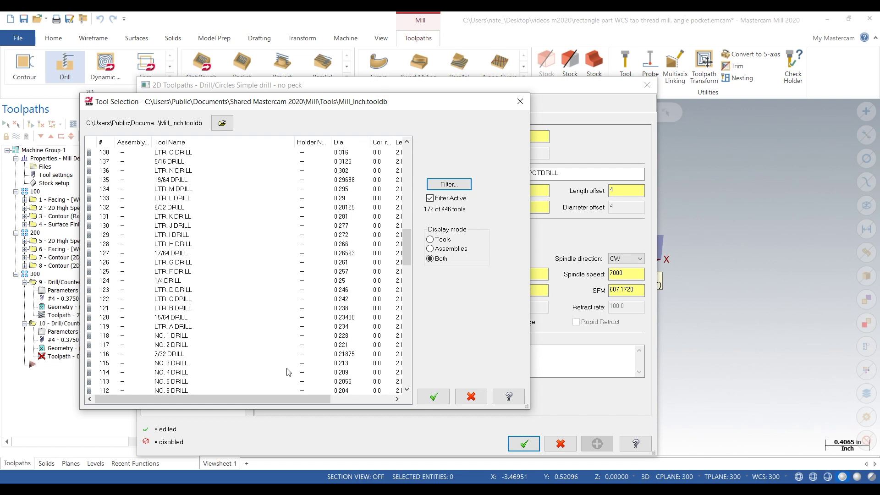
scroll(293, 372, down, 1)
click(326, 382)
click(433, 396)
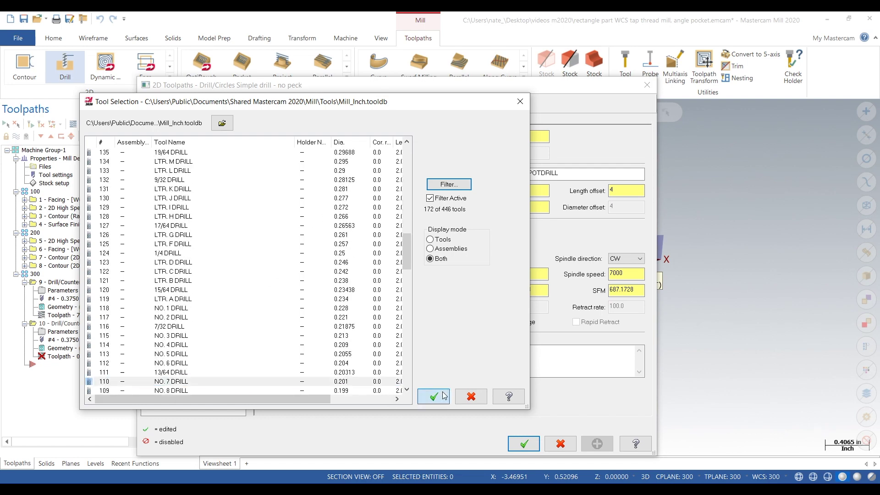
Step: Edit the No. 7 drill and set its tool number, length offset and diameter offset to 5
right_click(314, 199)
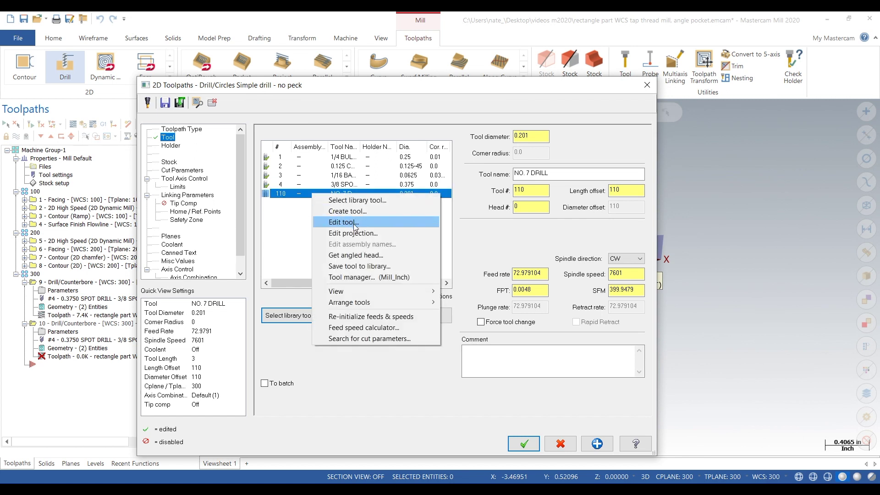
click(355, 224)
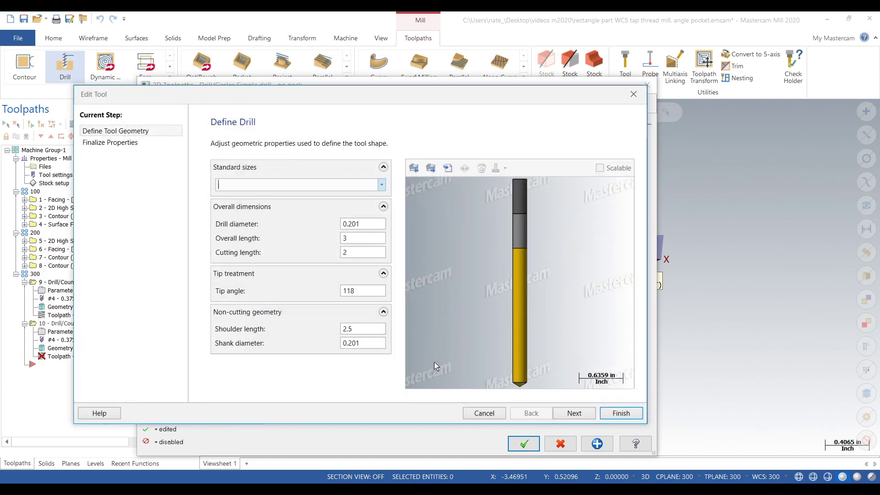
click(575, 413)
text(5)
key(Tab)
key(Tab)
key(Tab)
key(Tab)
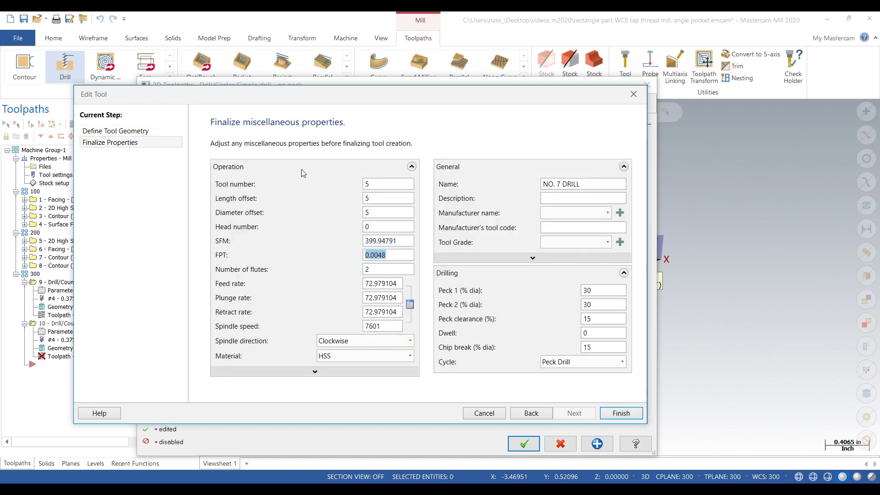
Step: Switch to the Easy Speeds And Feeds site and look up the aluminum HSS drill recommendations for the 0.125 - 0.250 diameter range
key(alt+Tab)
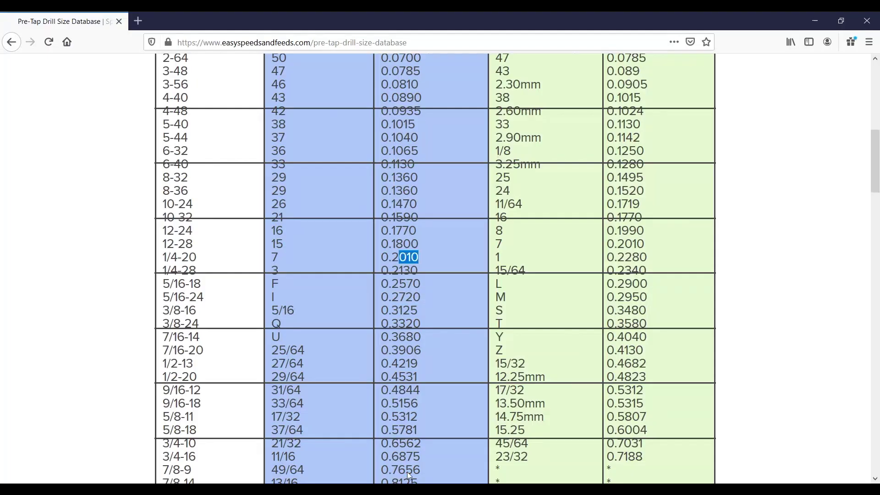
scroll(325, 158, up, 10)
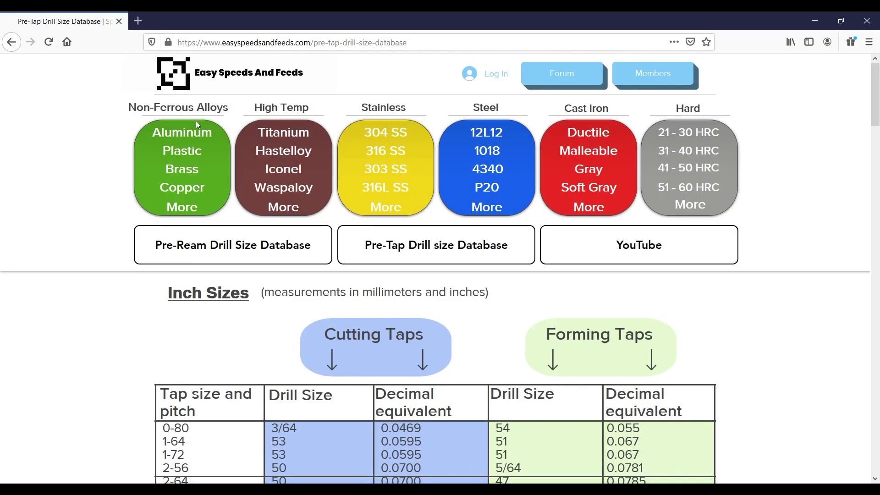
click(182, 132)
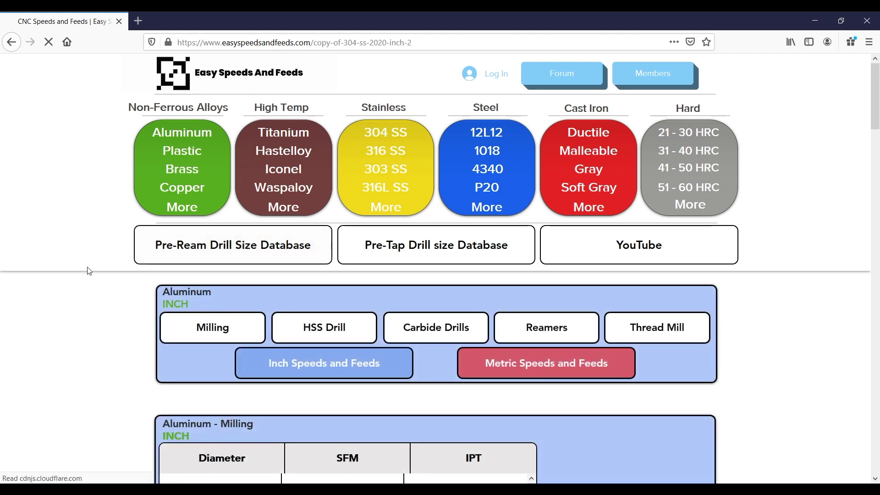
scroll(98, 275, down, 4)
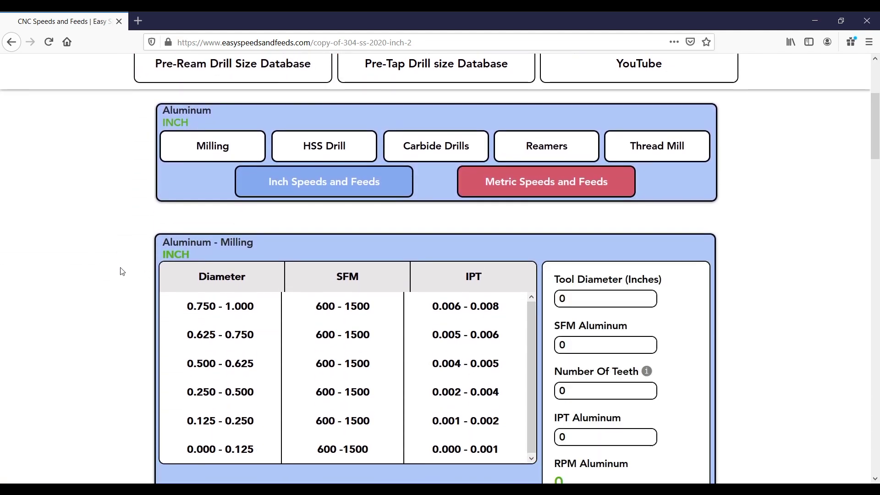
scroll(121, 271, down, 10)
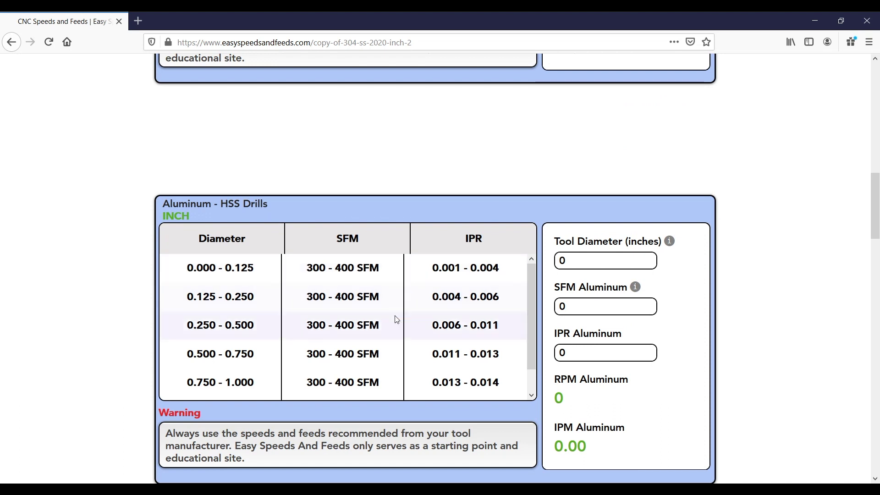
click(347, 303)
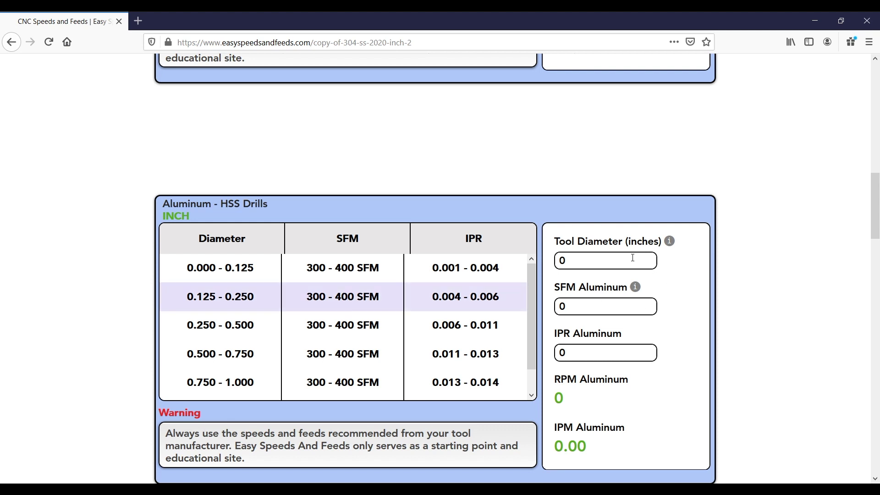
Step: Calculate the aluminum HSS drill speed and feed for a 0.201 inch diameter, 300 SFM and 0.004 IPR
text(0.201)
key(Tab)
text(300)
key(Tab)
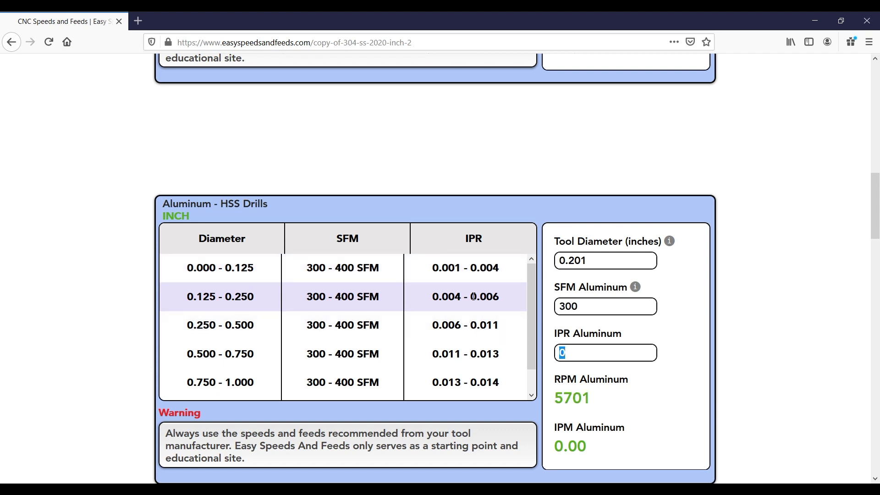
text(0.004)
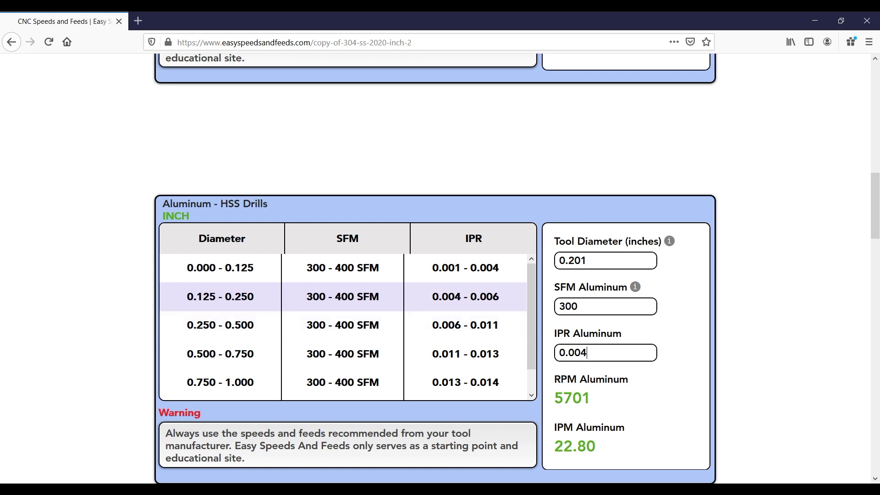
Step: Switch back to Mastercam and finish the No. 7 drill with feed and plunge rates of 22, retract rate 100 and spindle speed 5700
click(405, 444)
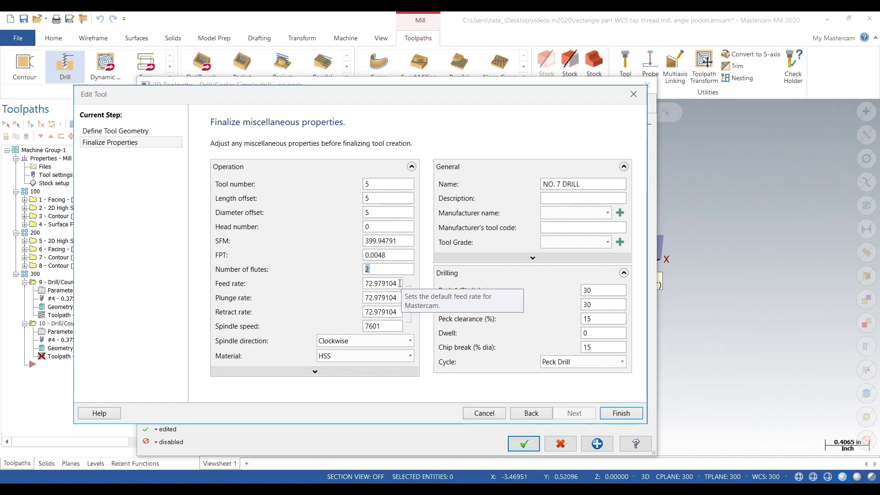
drag(399, 284, 336, 288)
text(22)
key(Tab)
text(22)
key(Tab)
text(100)
key(Tab)
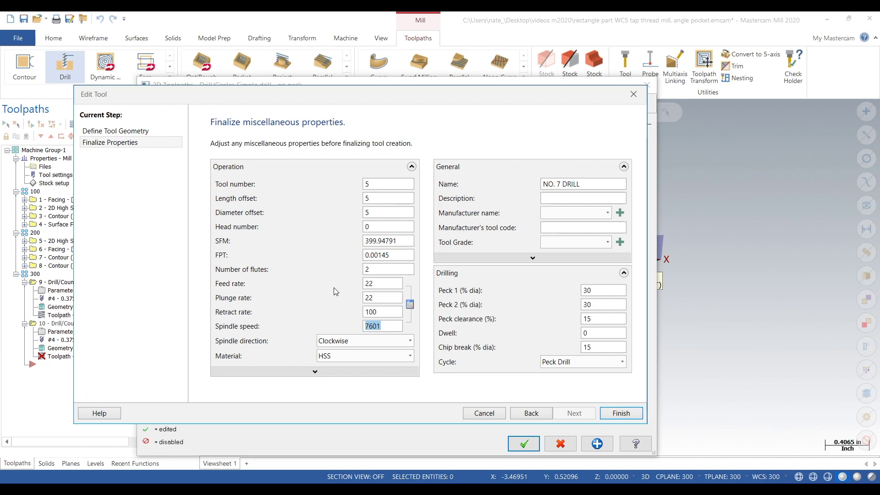
text(5700)
key(Tab)
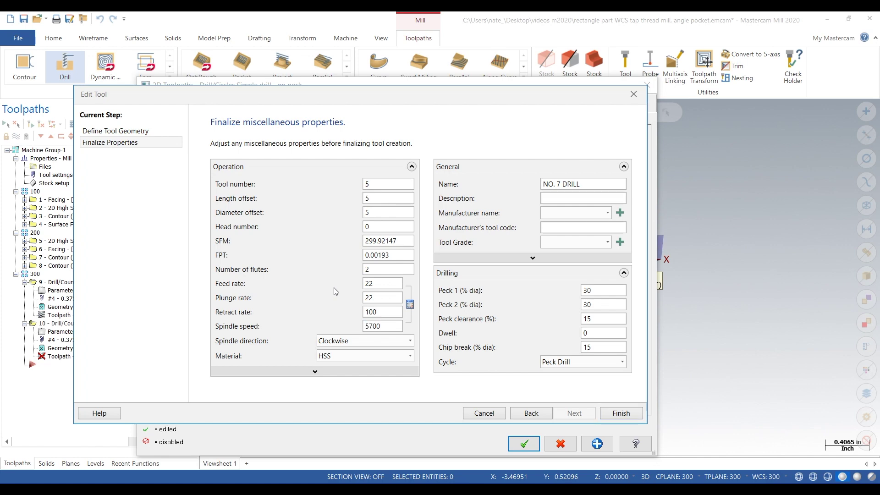
click(618, 411)
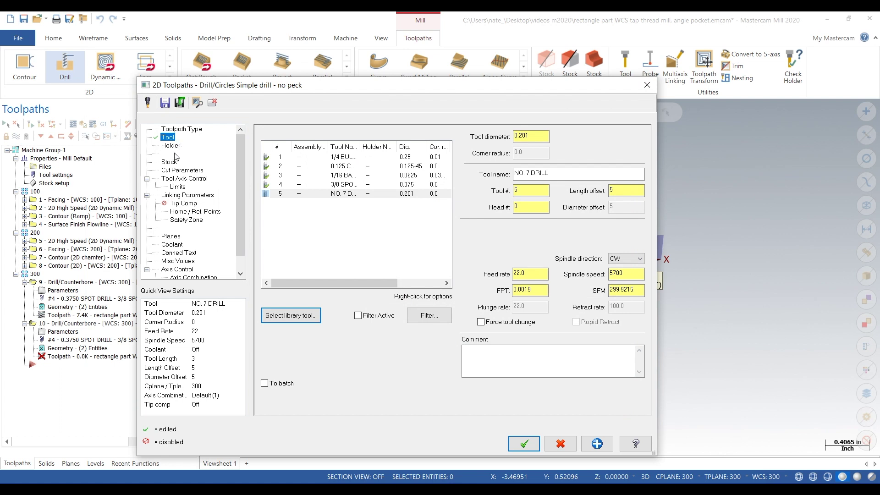
Step: Set the drilling cycle to Peck Drill with a peck of 0.05
click(174, 171)
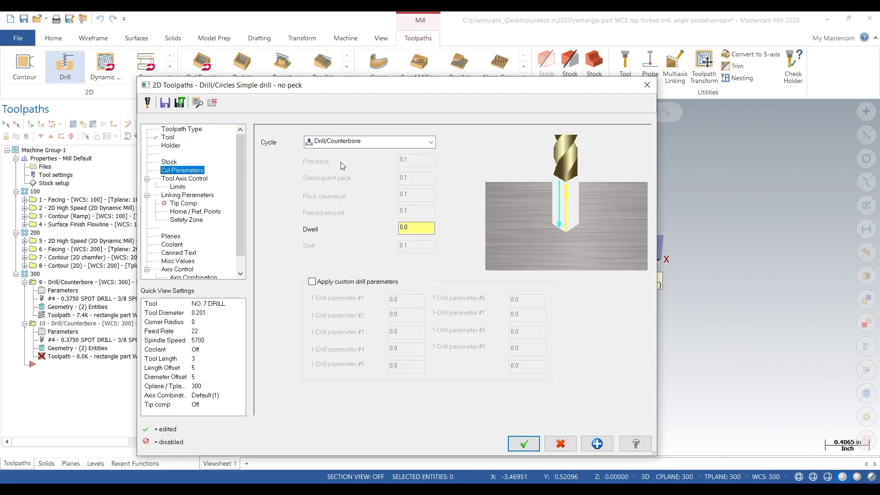
click(371, 145)
click(384, 162)
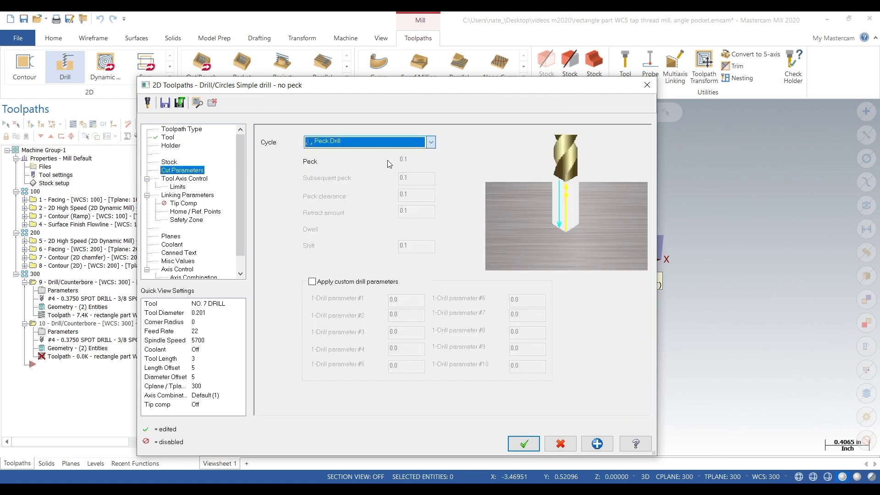
click(398, 164)
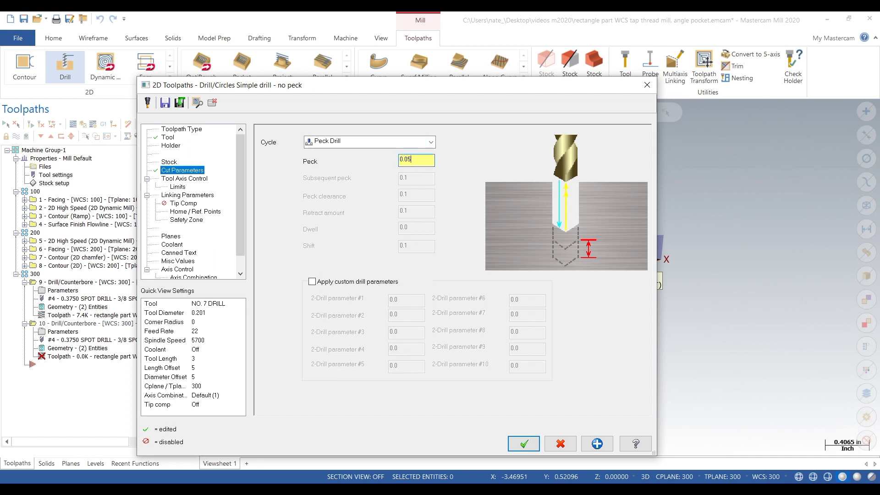
Step: Pick the bottom of the side hole nearest the origin as the depth reference, adjust the negative depth, and generate the peck-drill toolpath
click(183, 195)
click(422, 348)
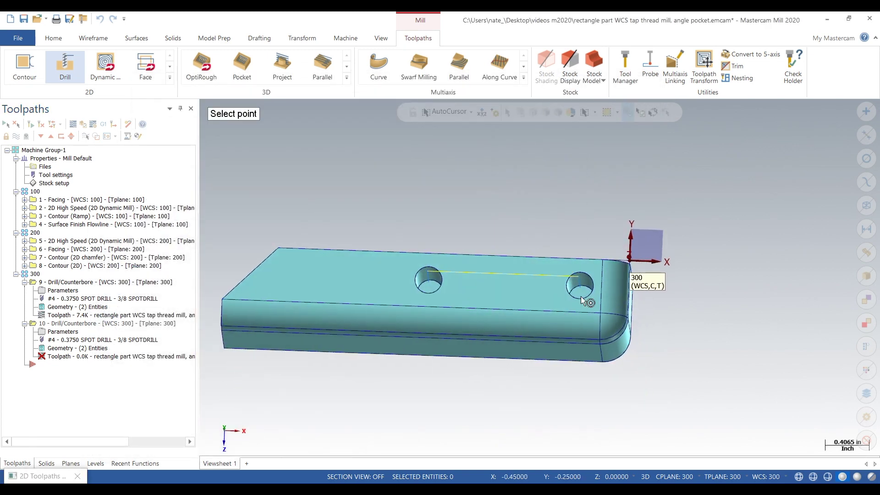
click(582, 288)
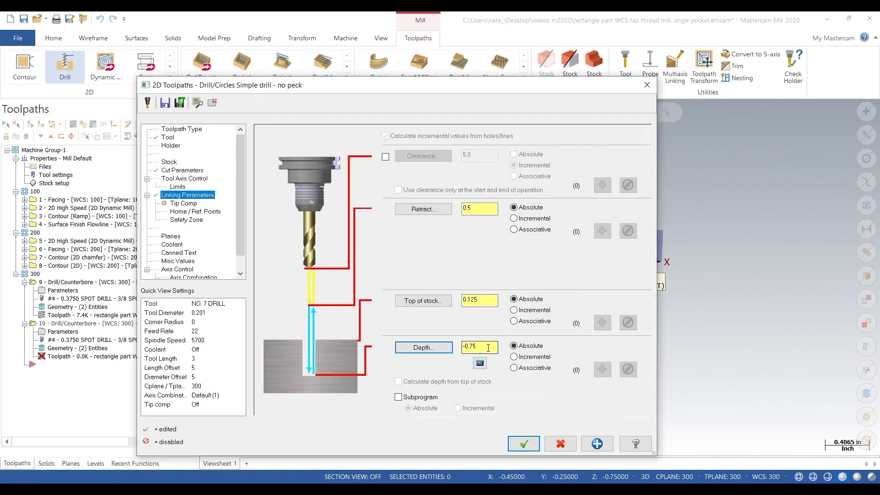
text(-)
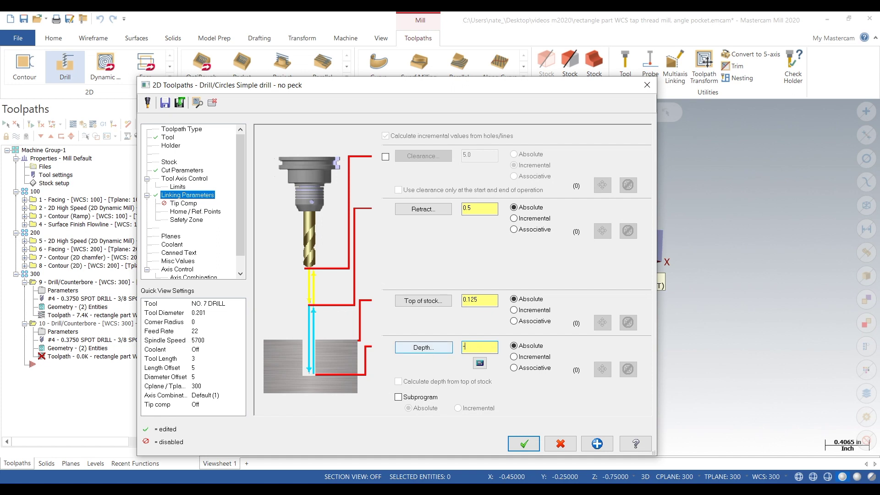
click(195, 172)
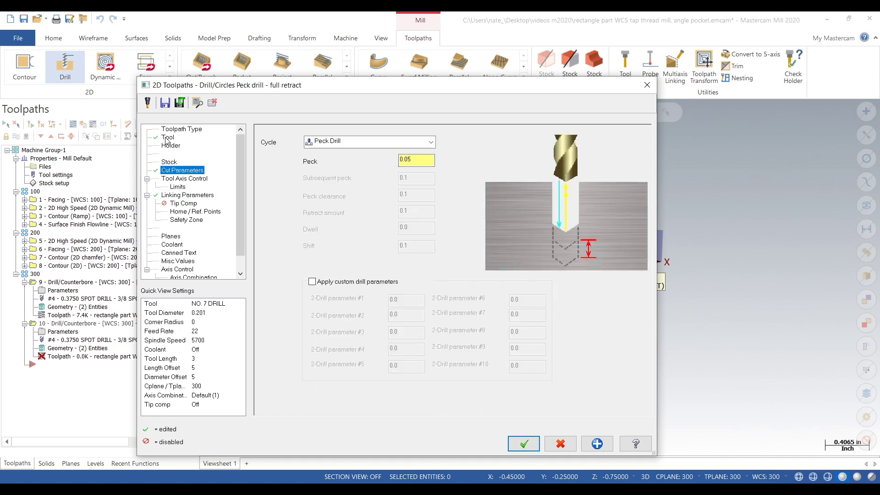
click(168, 138)
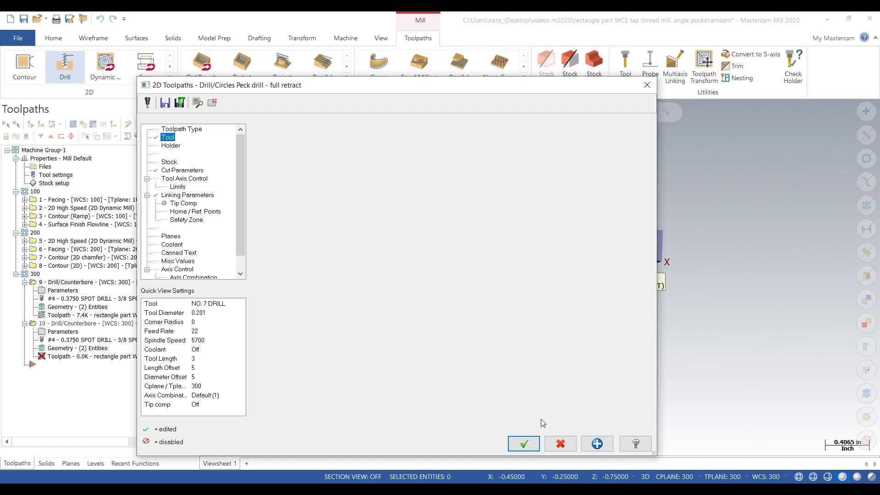
click(524, 443)
Step: Select all operations in groups 100, 200 and 300 and load them into Verify
middle_drag(535, 364, 2, 293)
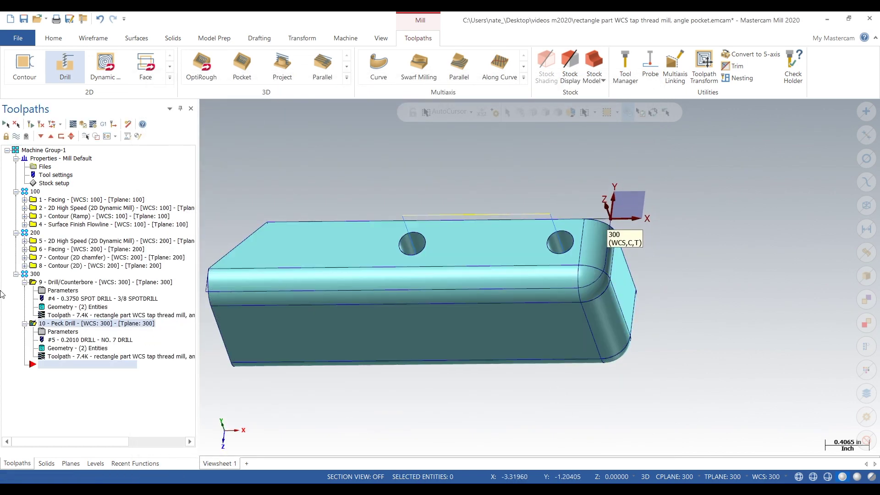
click(33, 275)
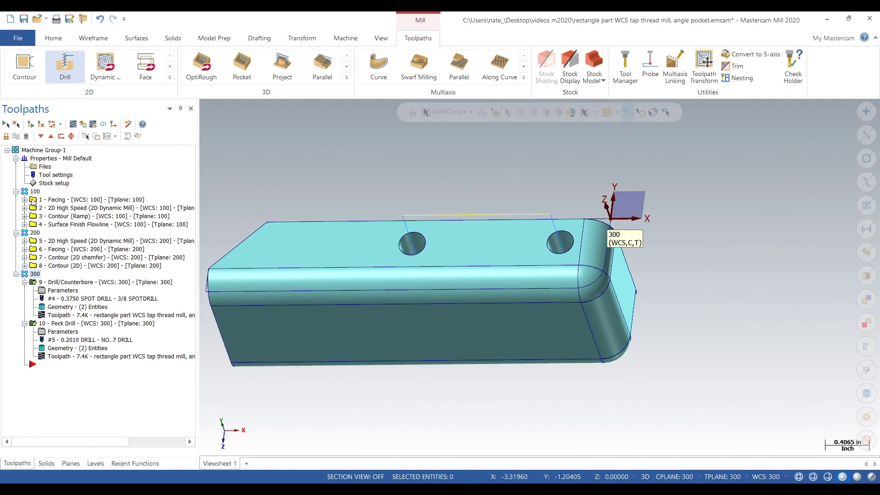
click(34, 192)
ctrl+click(34, 274)
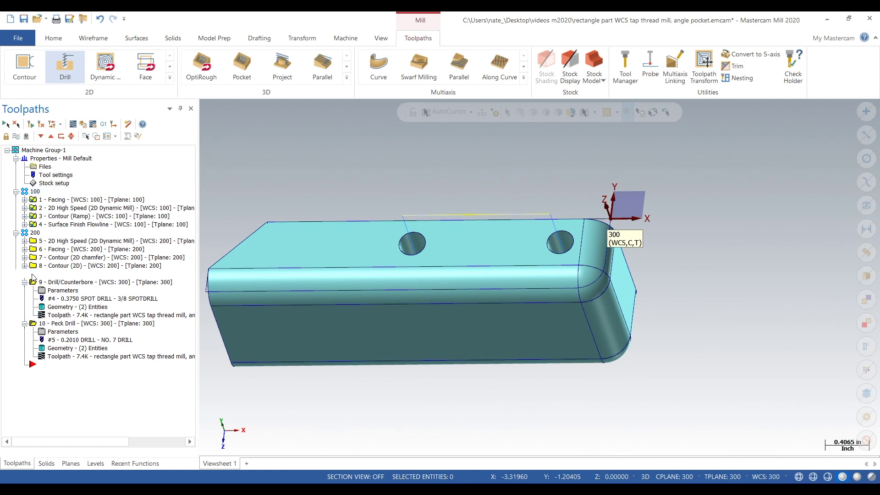
click(84, 126)
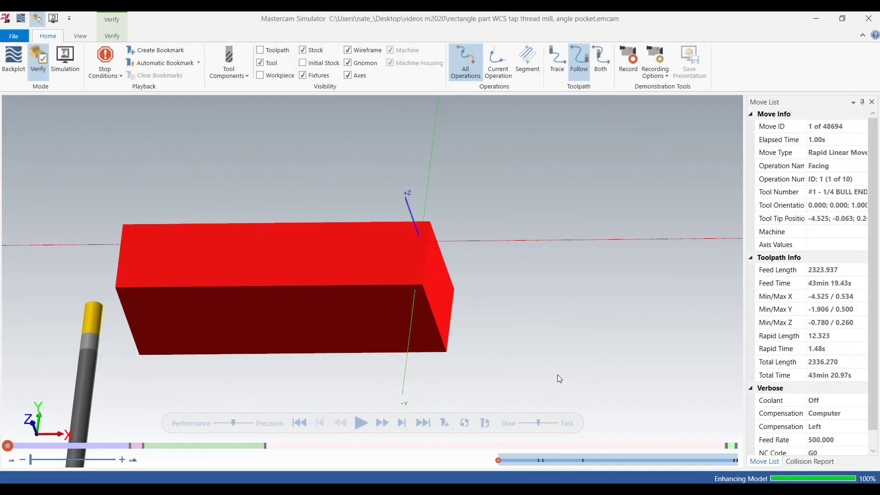
Step: Play the verification through all ten operations, varying the playback speed, up to the final drilling of the side holes
middle_drag(556, 376, 480, 373)
click(362, 423)
click(556, 423)
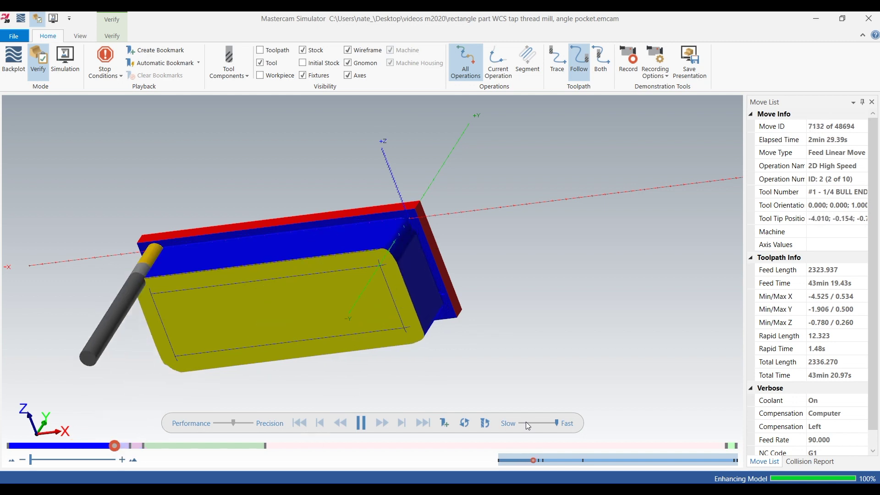
click(526, 422)
click(556, 424)
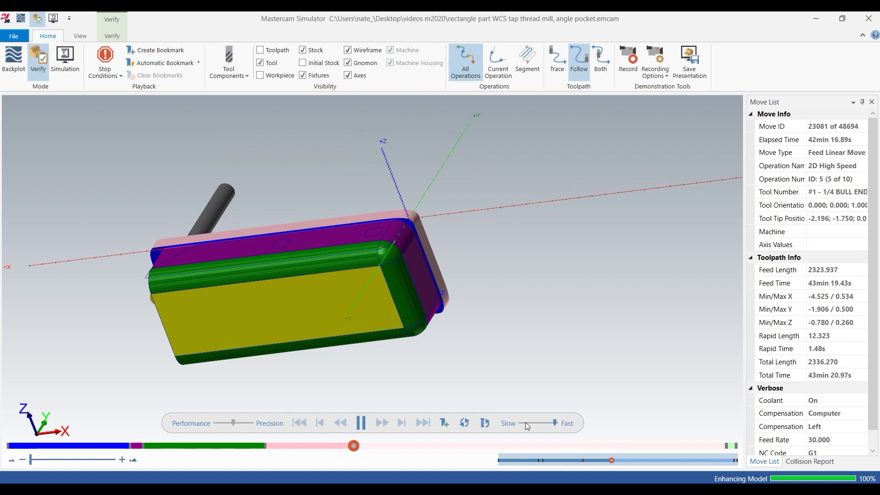
middle_drag(511, 324, 524, 446)
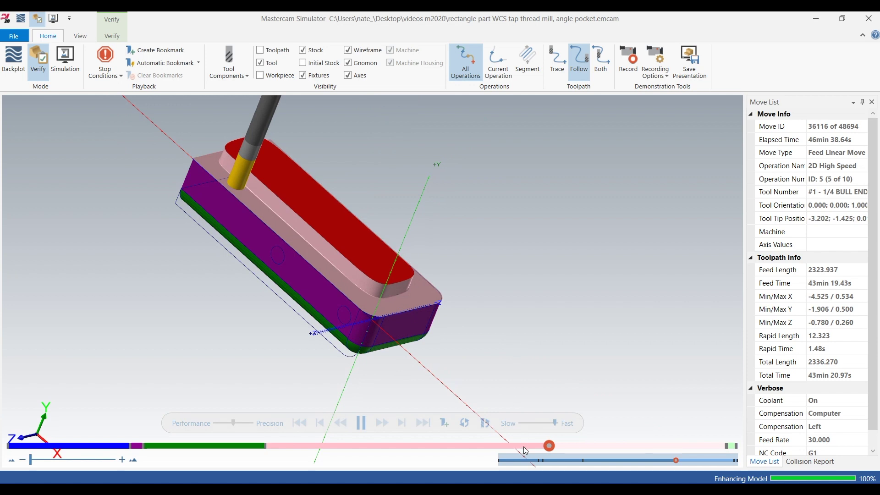
click(527, 422)
click(540, 424)
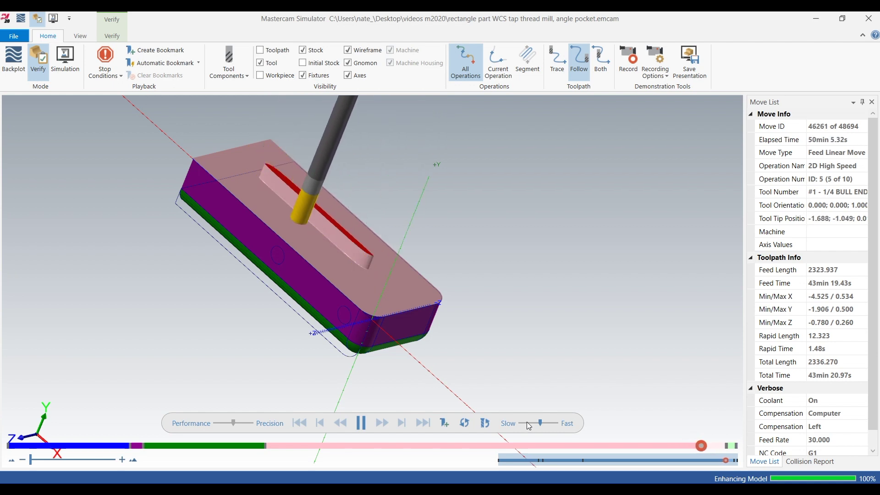
click(527, 424)
middle_drag(522, 364, 546, 345)
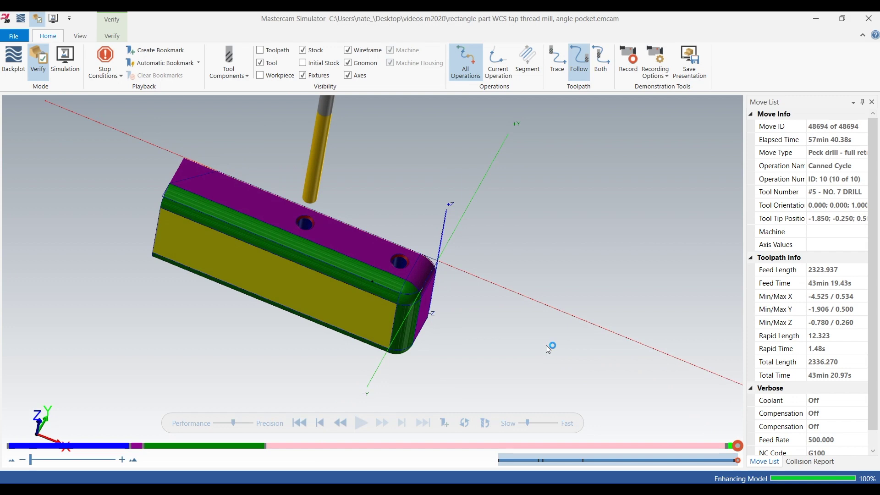
Step: Examine the chamfer and bore of both drilled side holes up close in the verified part, and close the simulator
scroll(339, 248, up, 5)
middle_drag(409, 255, 451, 256)
scroll(463, 262, up, 5)
scroll(521, 252, down, 4)
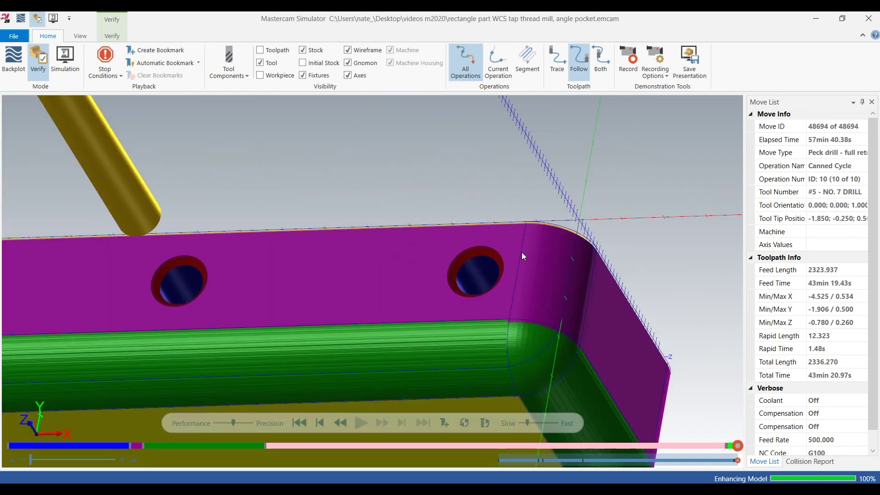
scroll(145, 271, up, 5)
scroll(329, 258, down, 5)
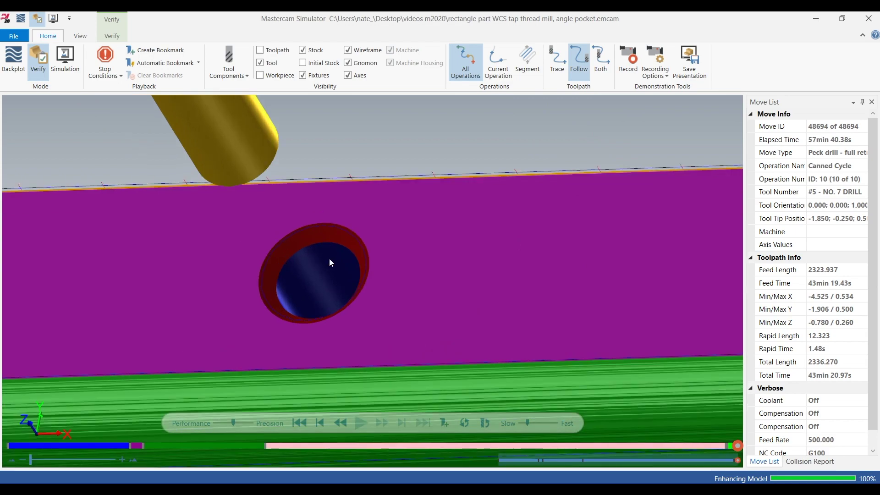
middle_drag(321, 262, 382, 279)
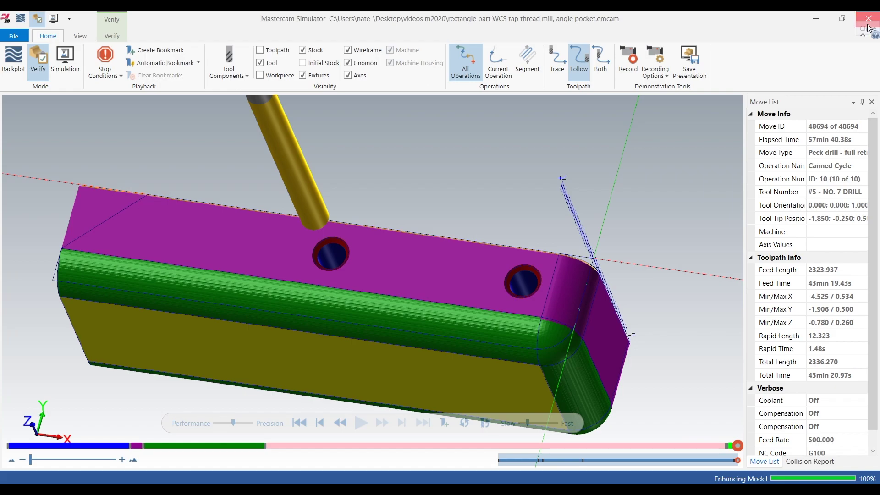
click(868, 27)
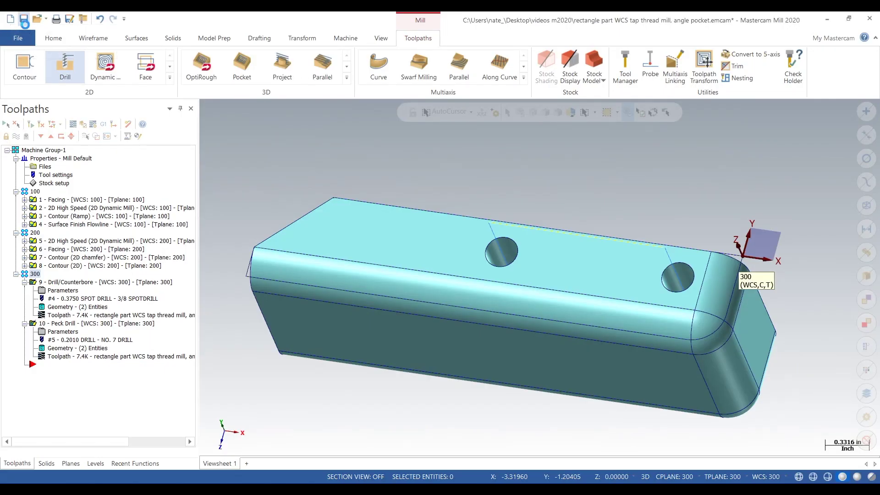
Step: Add another drill toolpath after the peck drill in group 300, reusing the previous hole points, and open its tool settings
click(33, 366)
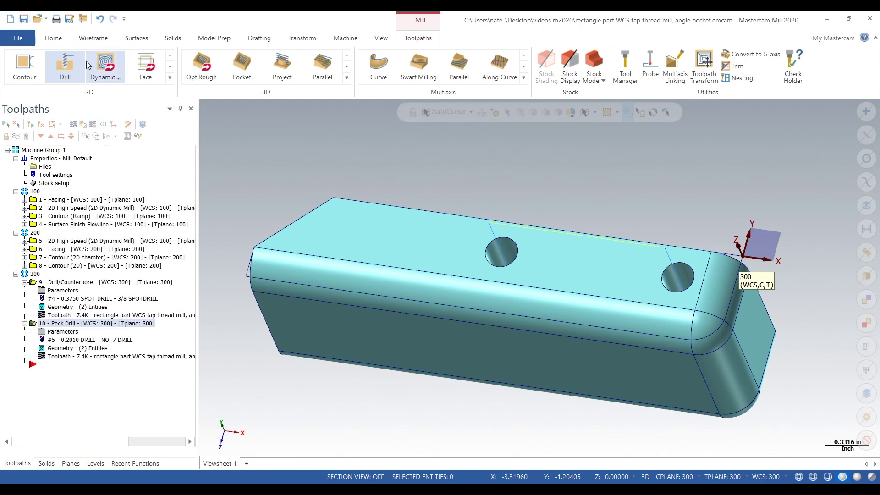
click(60, 67)
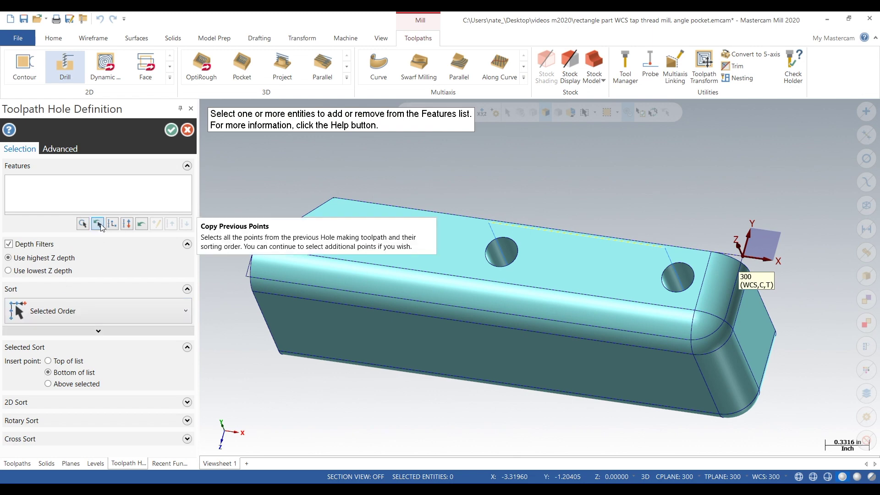
click(171, 131)
click(168, 137)
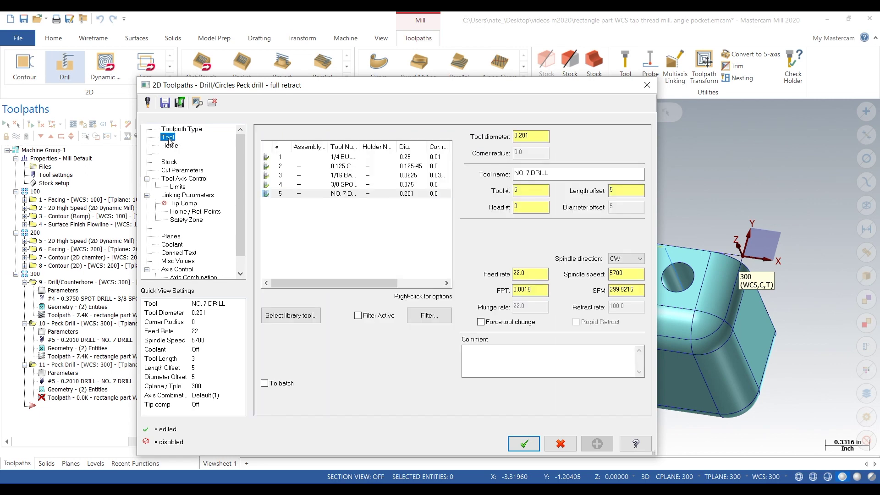
Step: Filter the Mill_Inch tool library to right-hand taps and select the 1/4-20 TAPRH for the new toolpath
click(306, 316)
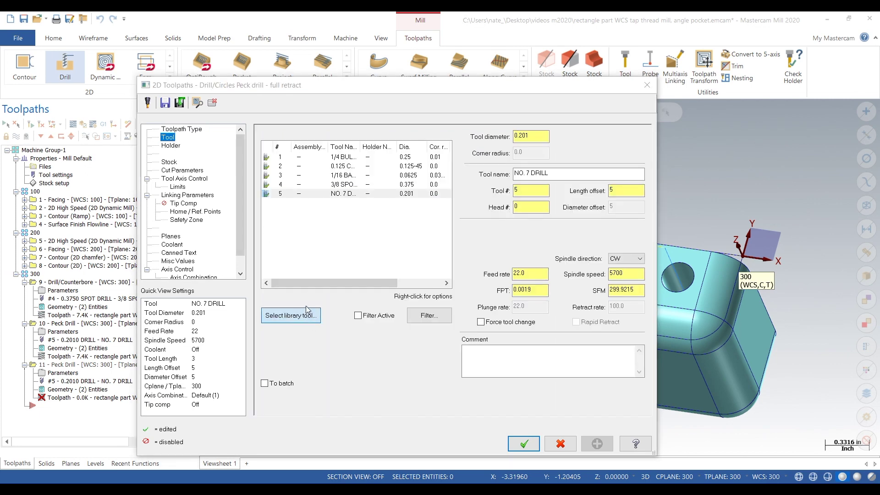
click(464, 184)
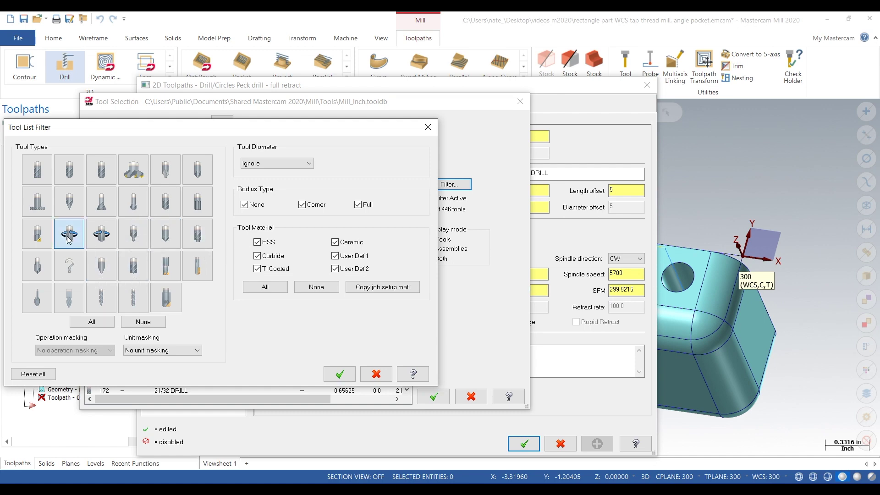
click(340, 374)
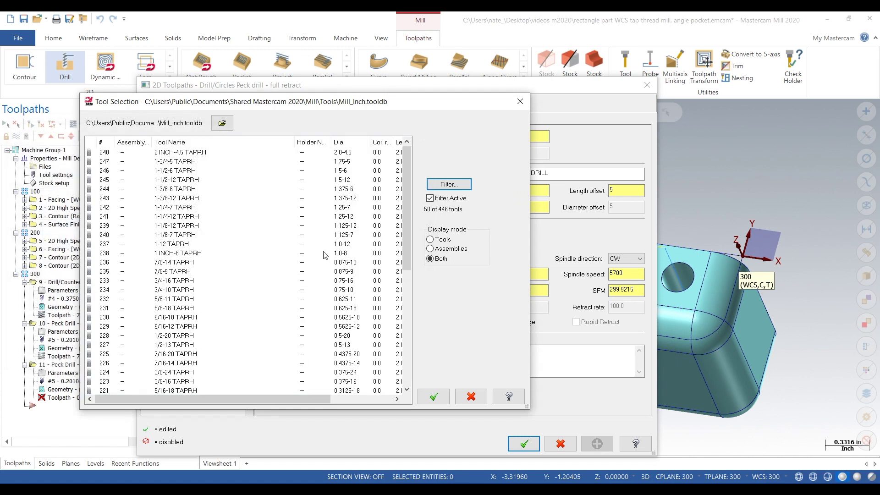
scroll(326, 257, down, 4)
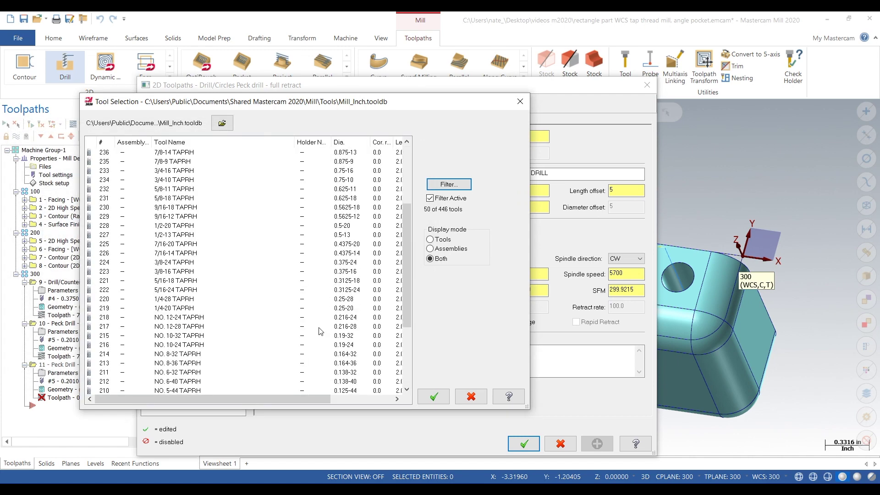
click(182, 309)
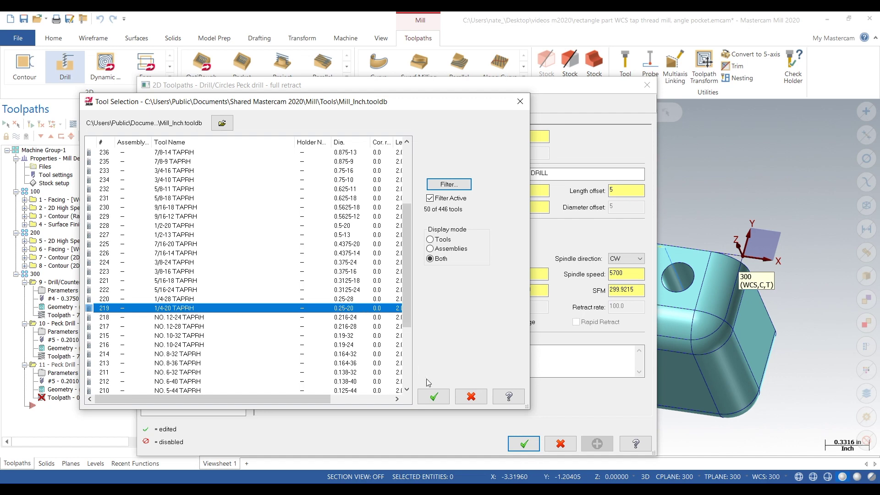
click(434, 397)
Step: Define the 1/4-20 tap as tool number 6 with feed, plunge and retract rates of 15 and a spindle speed of 300
right_click(308, 207)
click(351, 222)
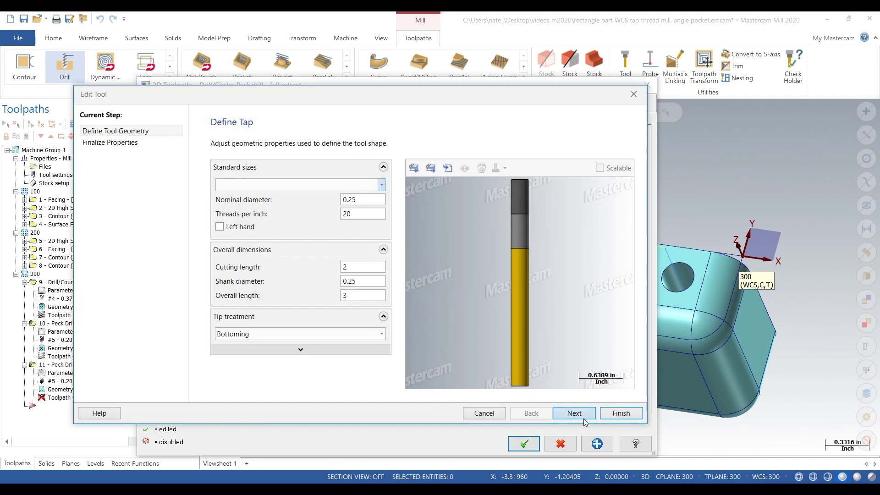
click(581, 416)
text(6)
key(Tab)
key(Tab)
key(Tab)
key(Tab)
key(Tab)
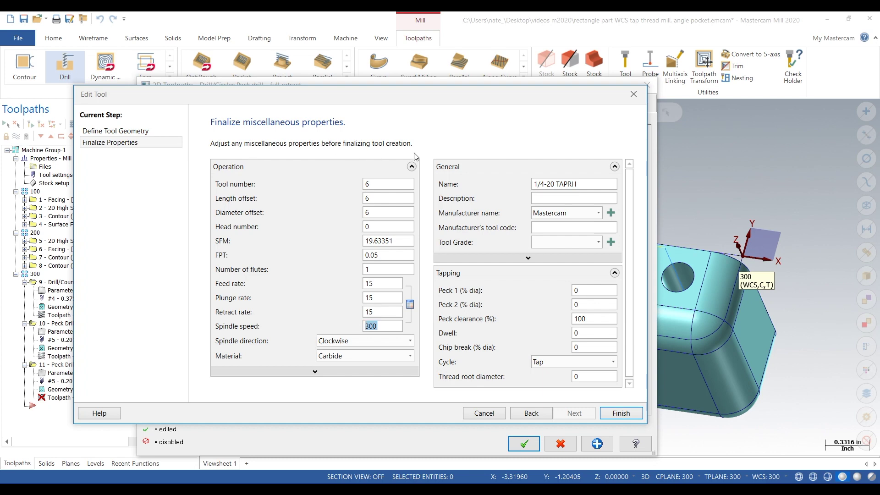
click(622, 413)
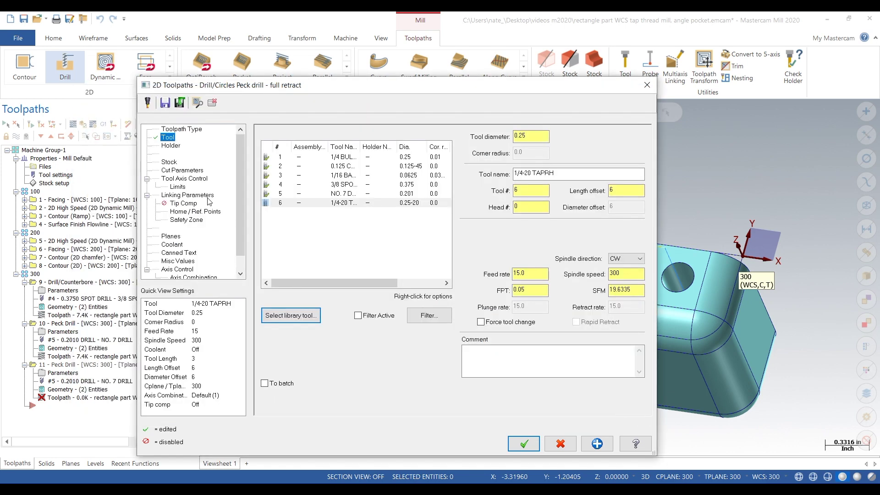
Step: Switch the drilling cycle to Tap, use an absolute depth of -0.5, and generate the tapping toolpath
click(180, 170)
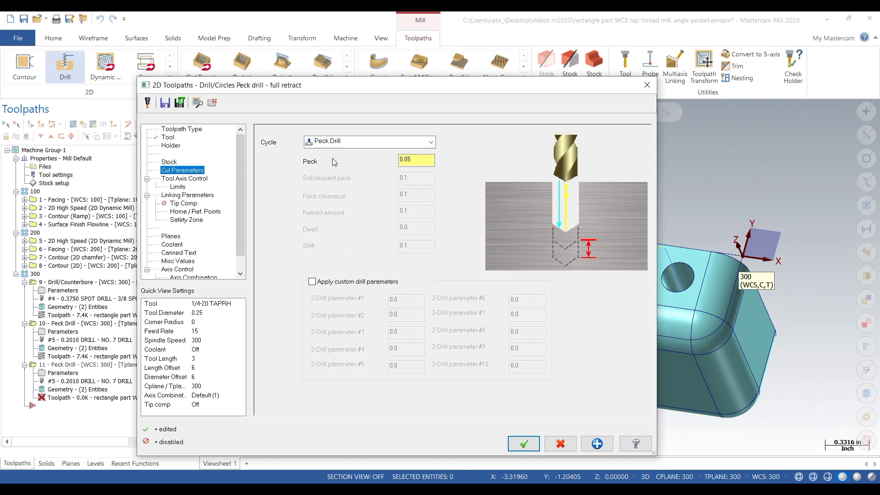
click(349, 147)
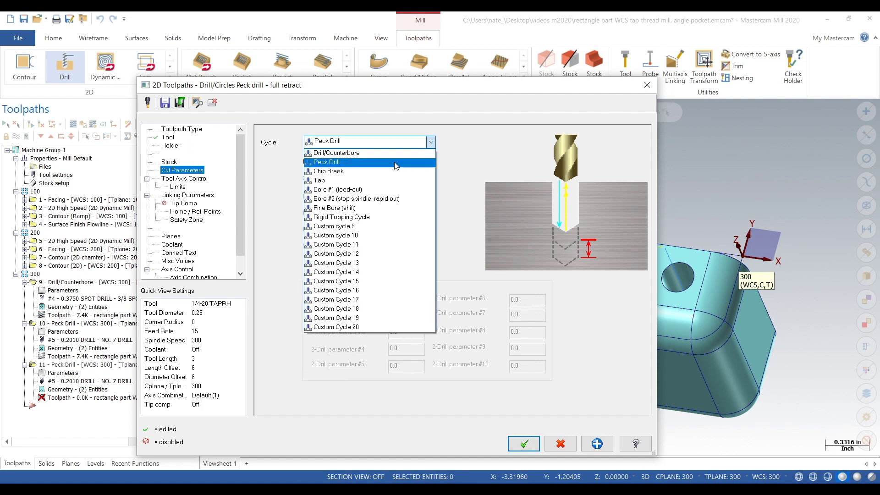
click(375, 180)
click(186, 195)
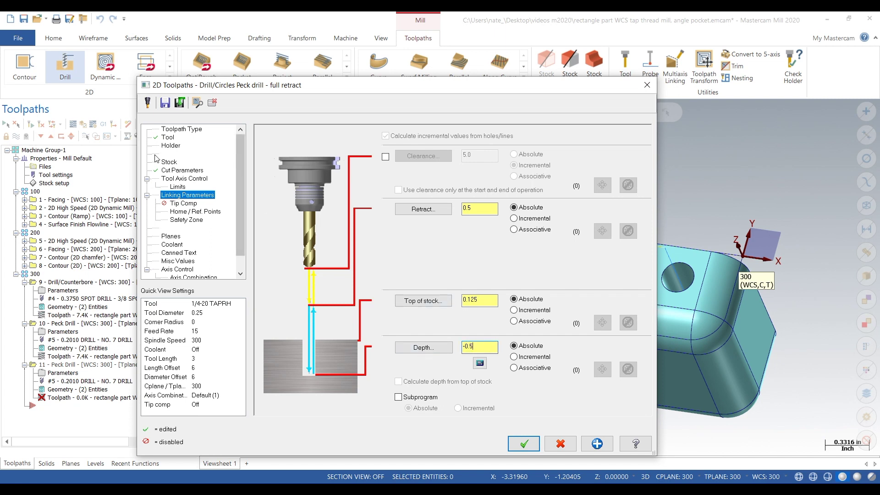
click(166, 171)
click(168, 137)
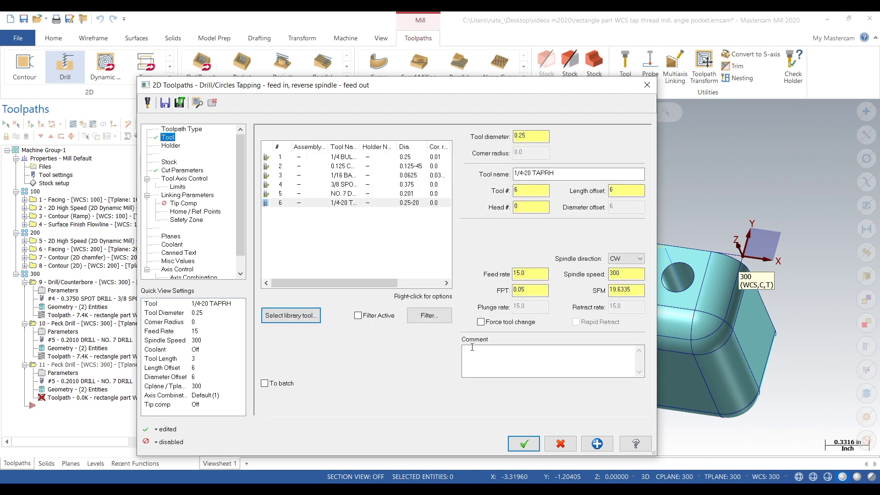
click(524, 443)
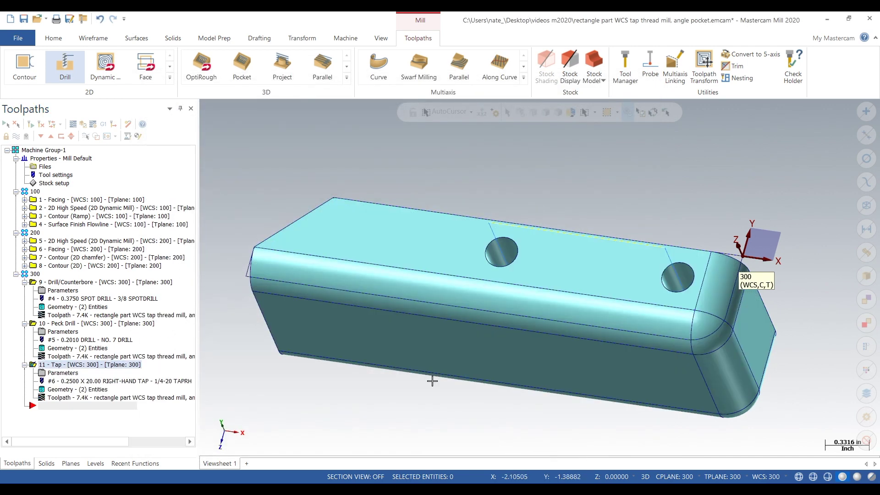
Step: Backplot the tap toolpath through both side holes, check its move details and cycle time information, and close the backplot
key(alt+1)
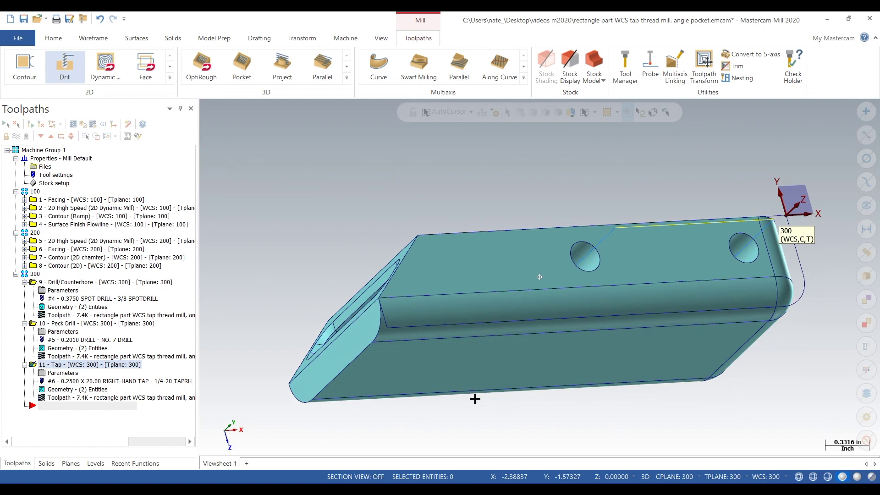
mouse_move(419, 402)
middle_down()
mouse_move(393, 417)
mouse_move(407, 405)
mouse_move(442, 406)
mouse_move(403, 394)
middle_up()
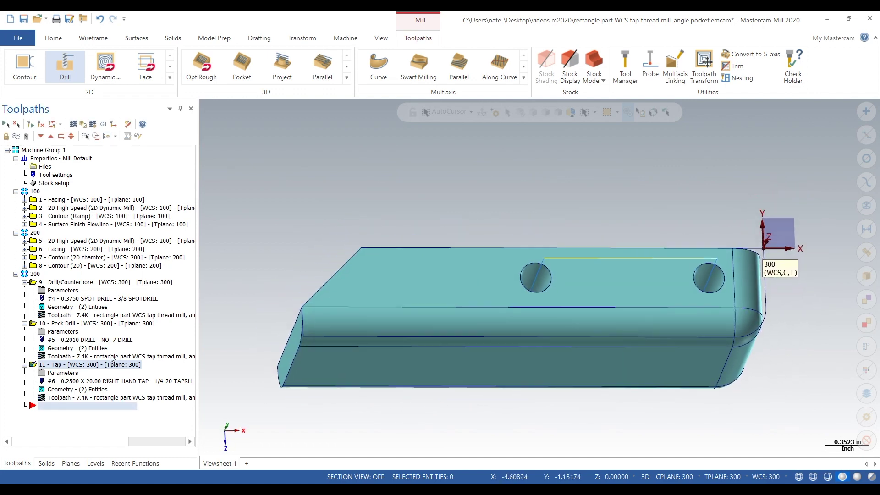
click(73, 125)
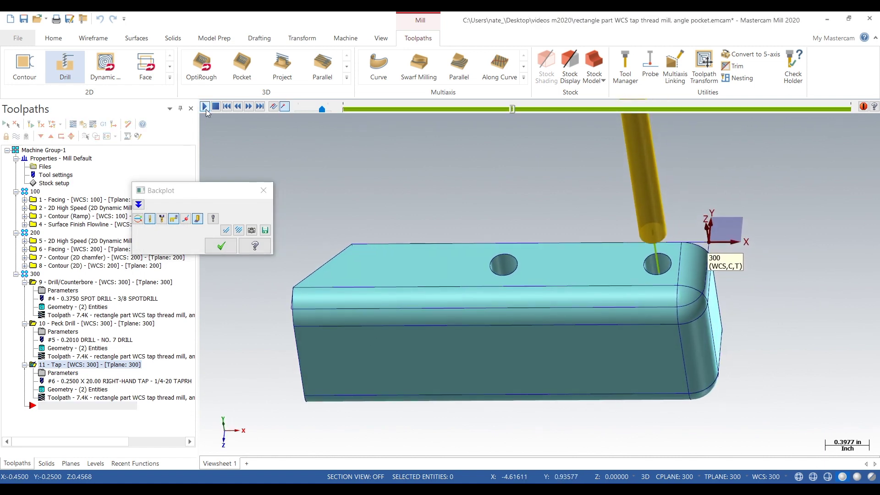
scroll(661, 262, up, 2)
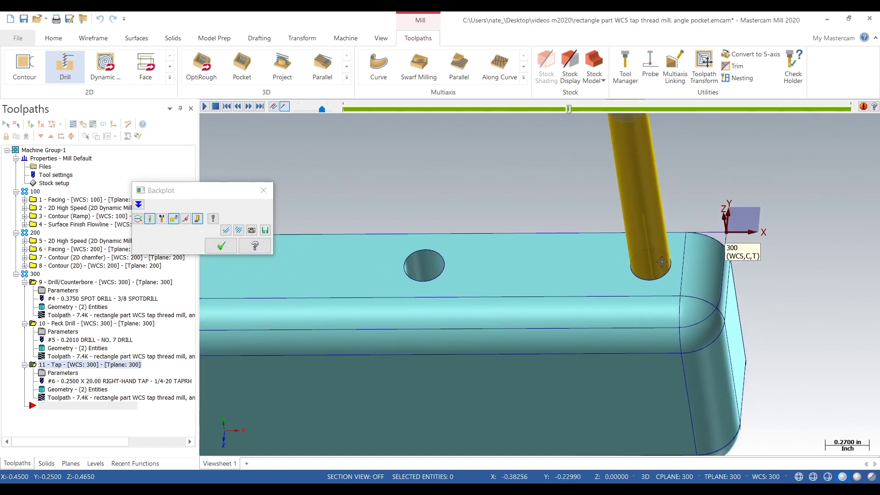
click(139, 205)
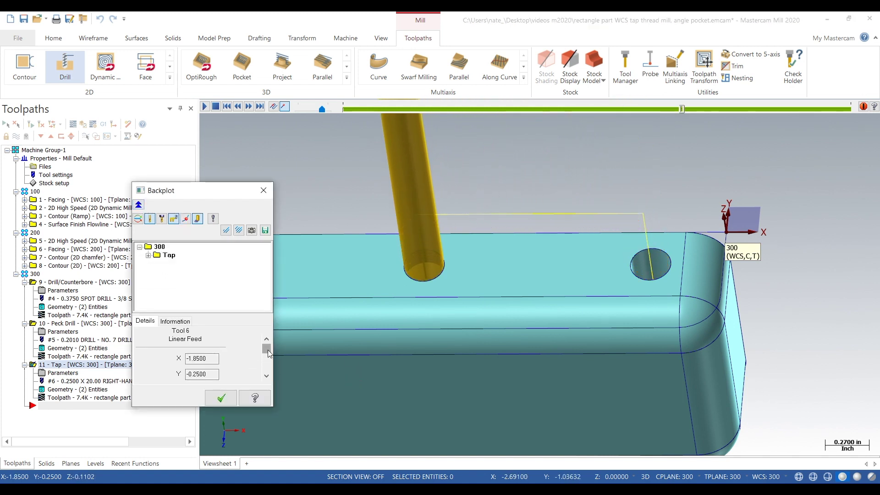
click(168, 322)
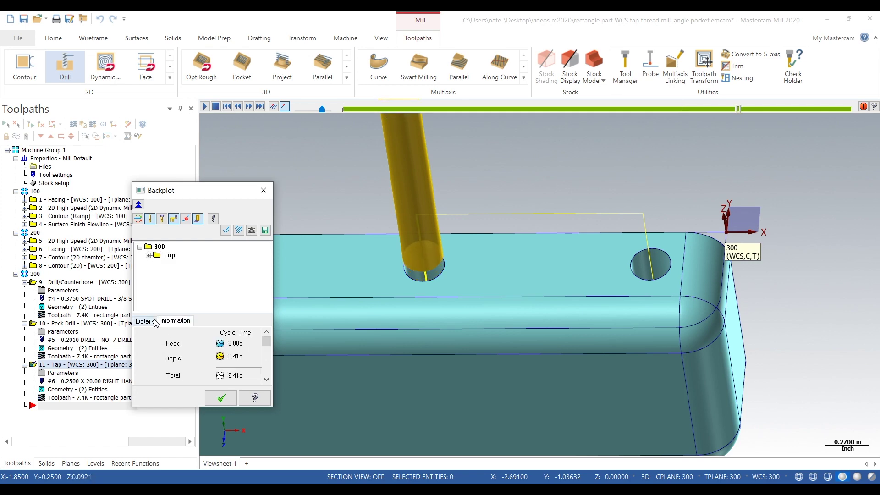
click(264, 191)
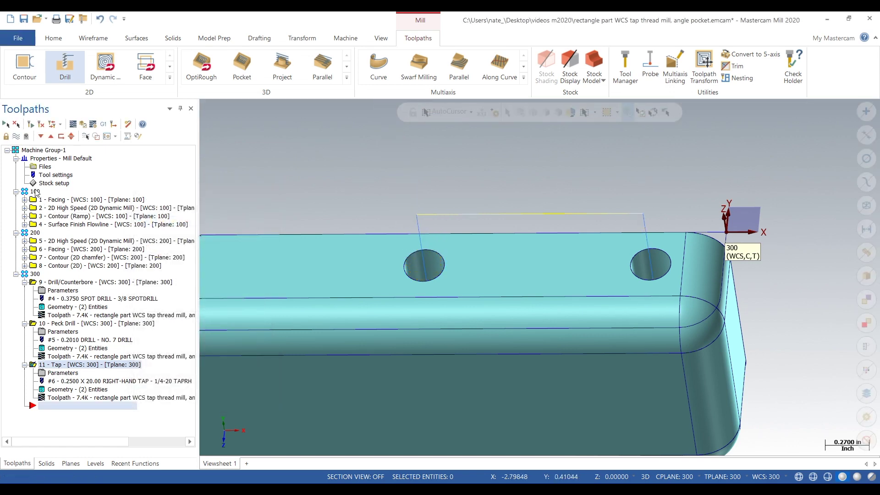
Step: Select all operations from group 100 through group 300, including the new tap, and load them into Verify
scroll(613, 285, down, 2)
middle_drag(613, 285, 754, 282)
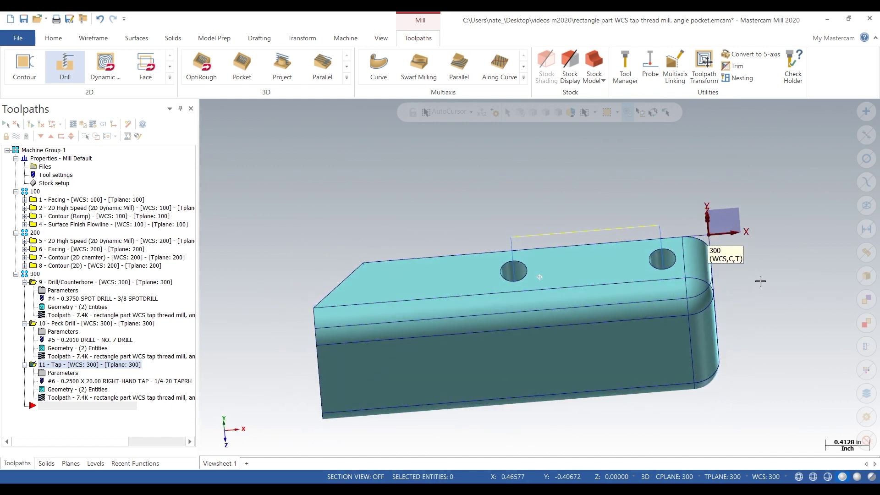
click(35, 192)
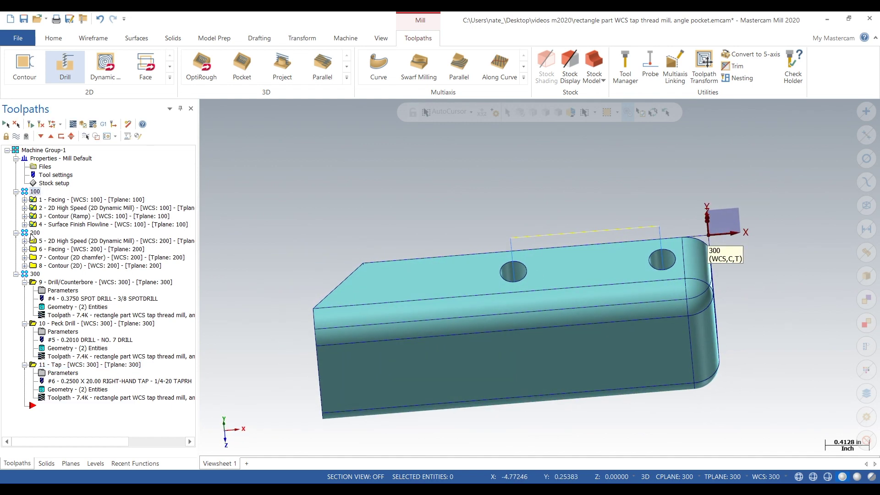
shift+click(34, 275)
click(83, 125)
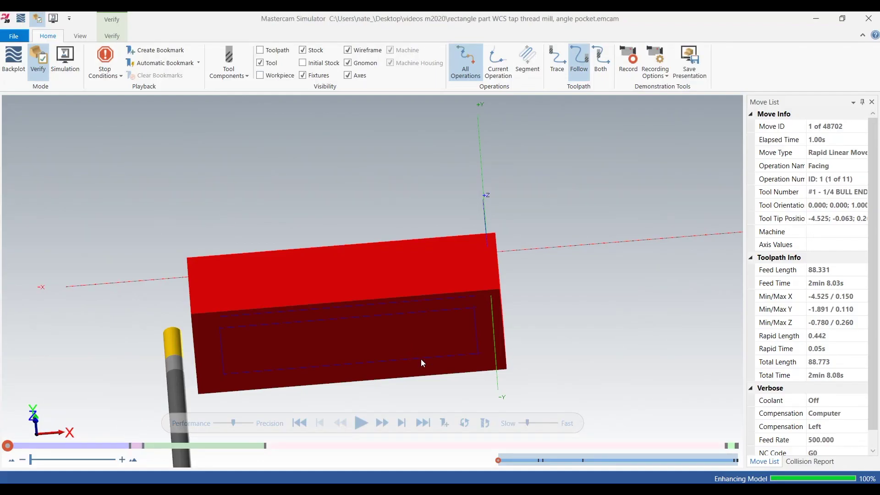
Step: Play the verification through the group 100 operations and into the group 200 high speed roughing, varying the playback speed
middle_drag(513, 394, 492, 347)
click(361, 422)
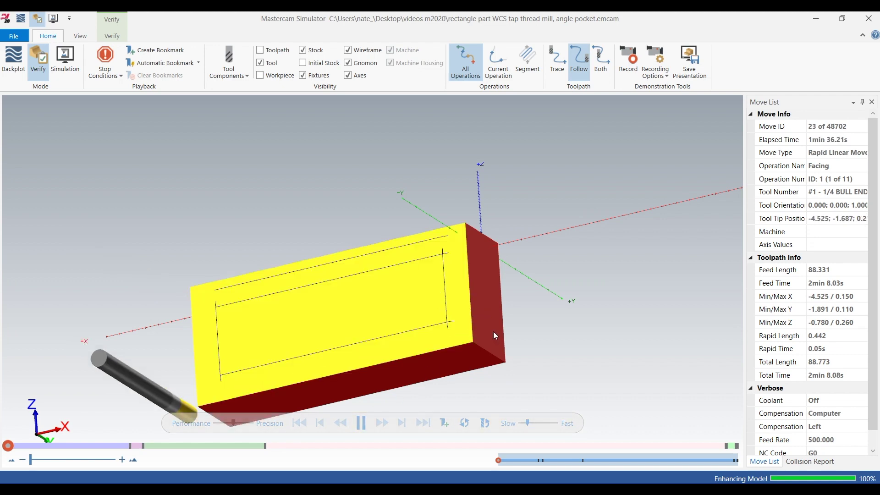
middle_drag(494, 326, 541, 321)
drag(527, 423, 539, 423)
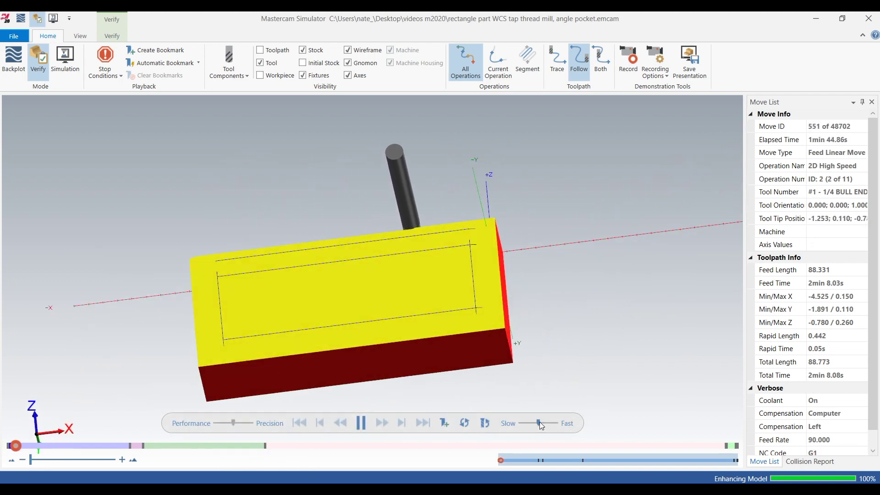
click(547, 423)
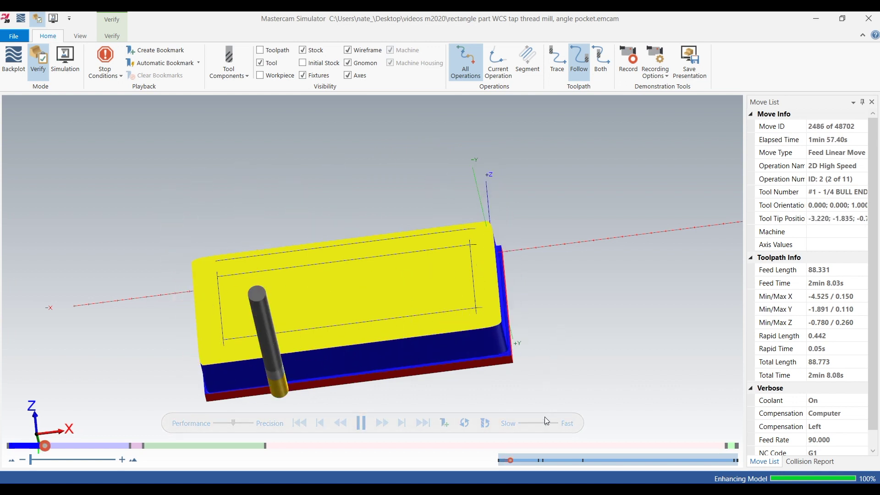
click(558, 423)
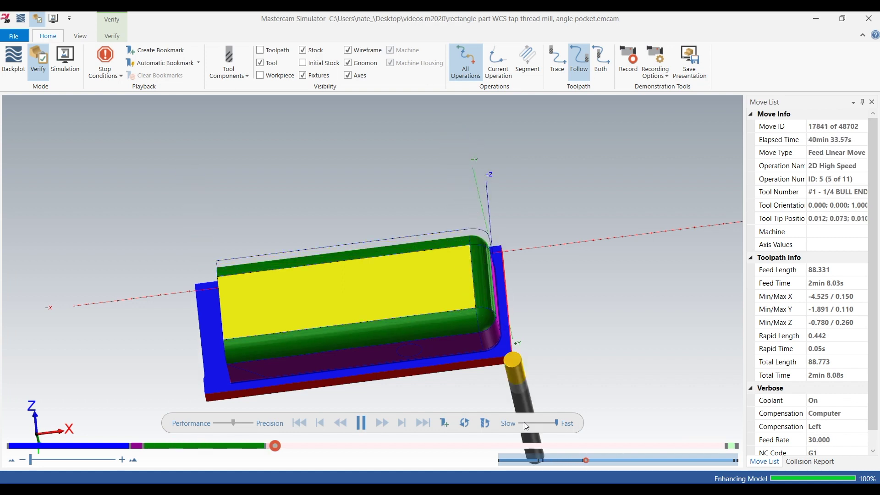
drag(524, 421, 527, 423)
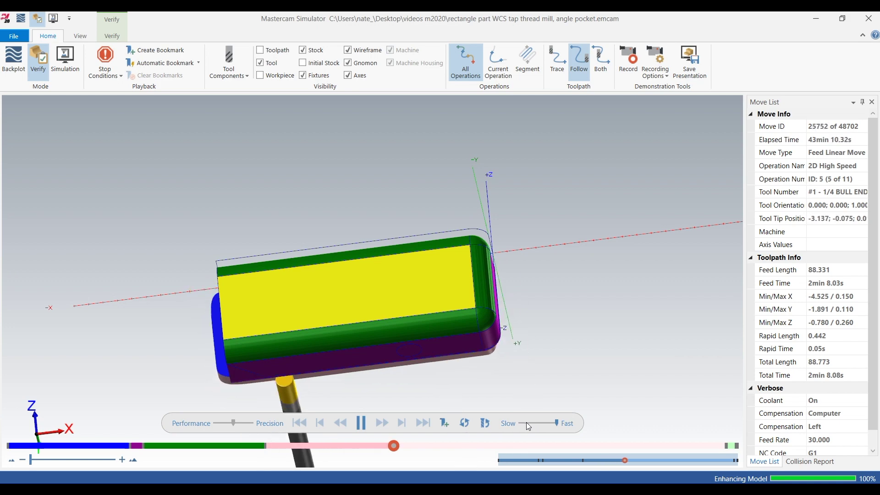
Step: Watch the rest of the verification from the underside through the final tapping, and inspect both tapped side holes up close
middle_drag(539, 367, 511, 330)
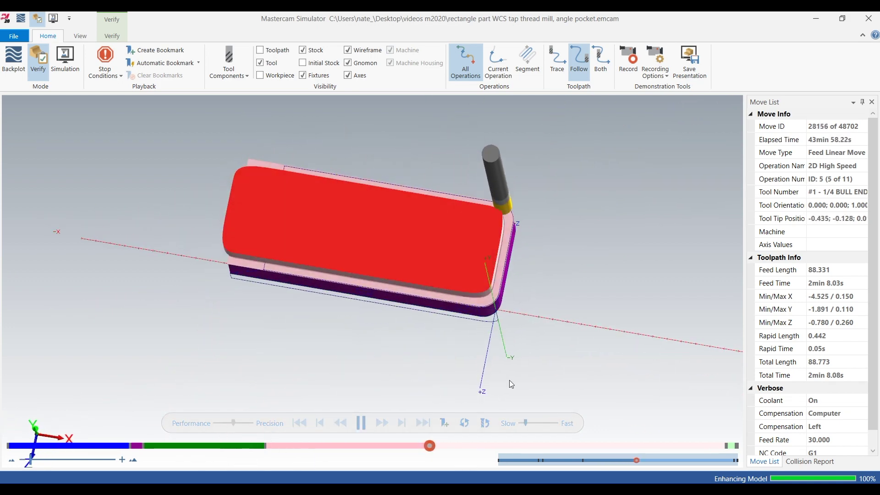
click(541, 423)
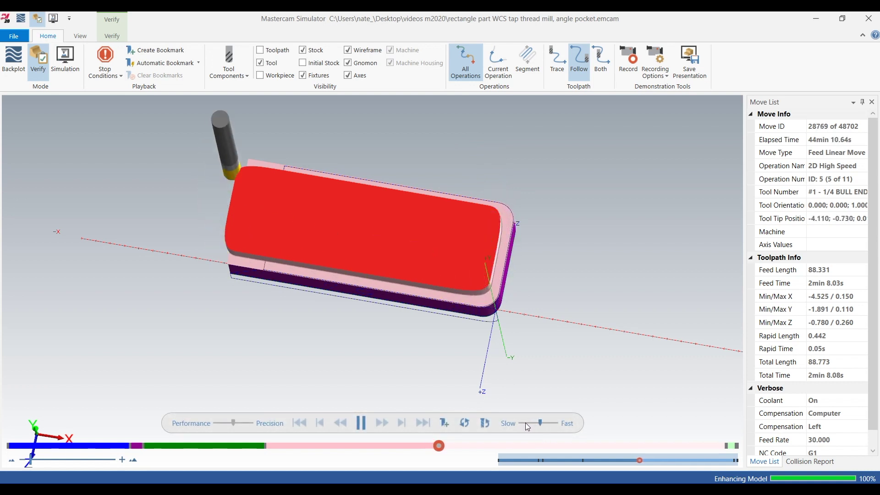
scroll(525, 423, up, 1)
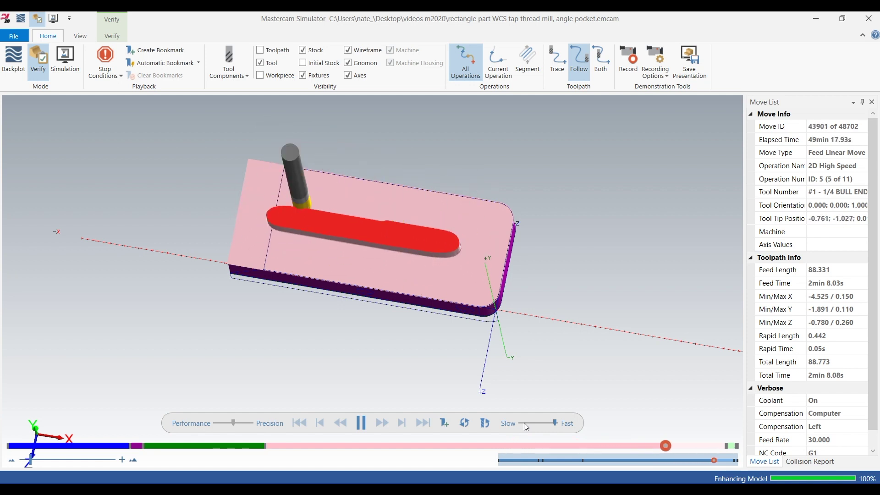
scroll(524, 423, down, 2)
drag(524, 423, 537, 420)
middle_drag(495, 339, 471, 324)
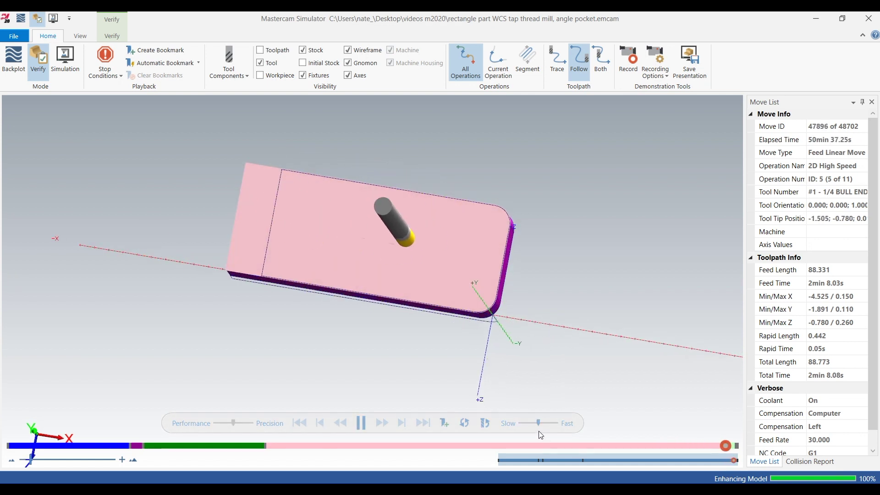
click(526, 423)
middle_drag(488, 235, 499, 172)
scroll(428, 212, up, 5)
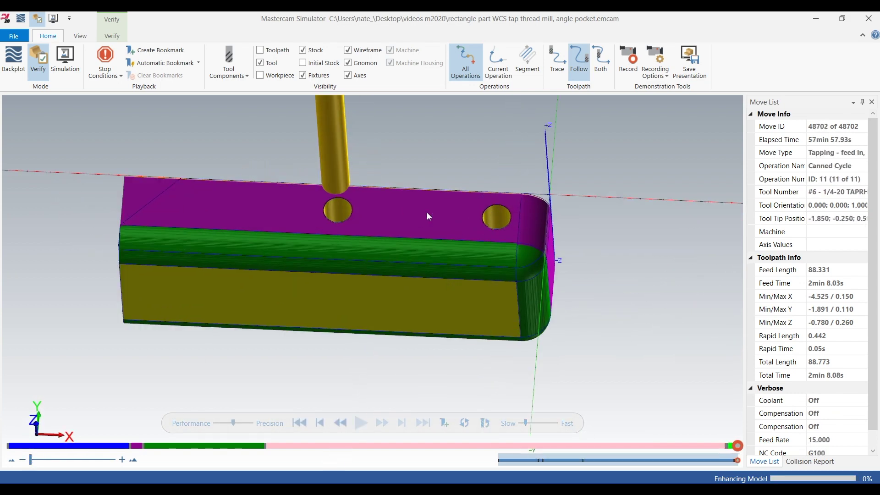
scroll(464, 210, up, 3)
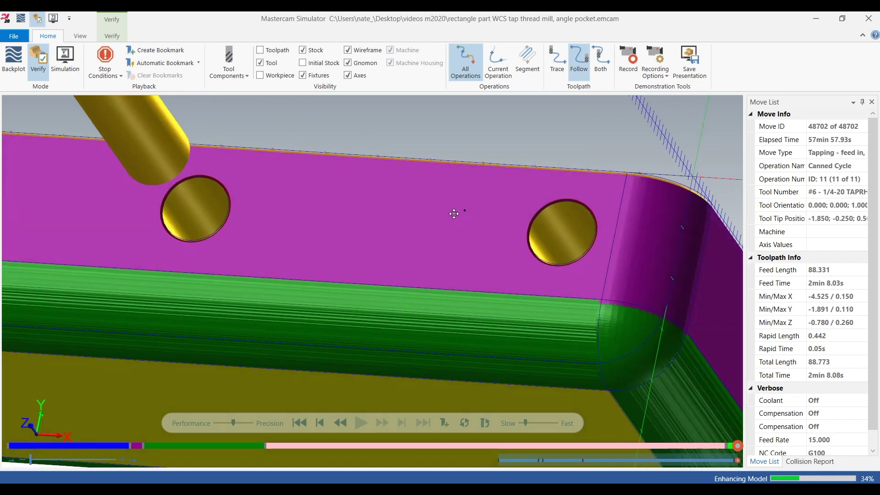